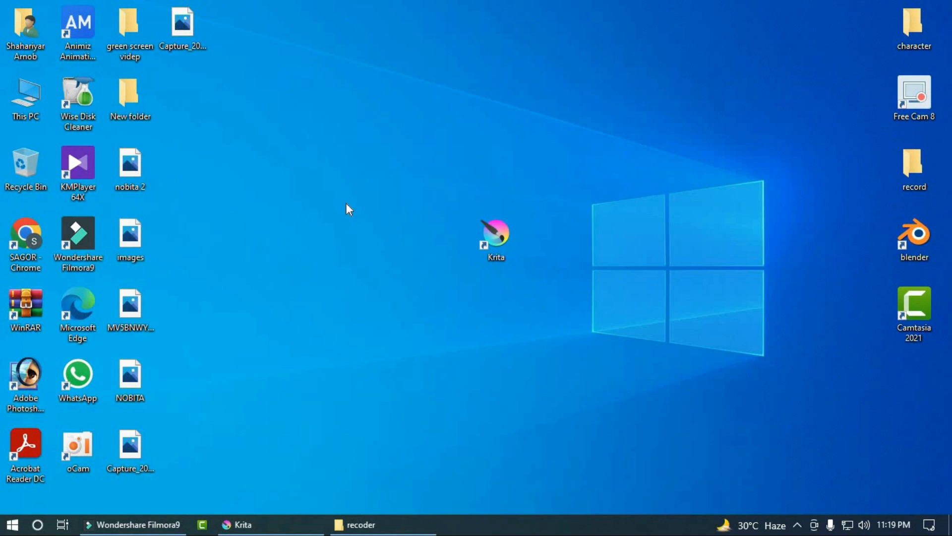
Switch to Krita and create a new 3530 × 2400 px RGB/Alpha document at 300 pixels per inch
mouse_move(496, 247)
mouse_down()
mouse_move(533, 221)
mouse_move(495, 248)
mouse_move(490, 234)
mouse_up()
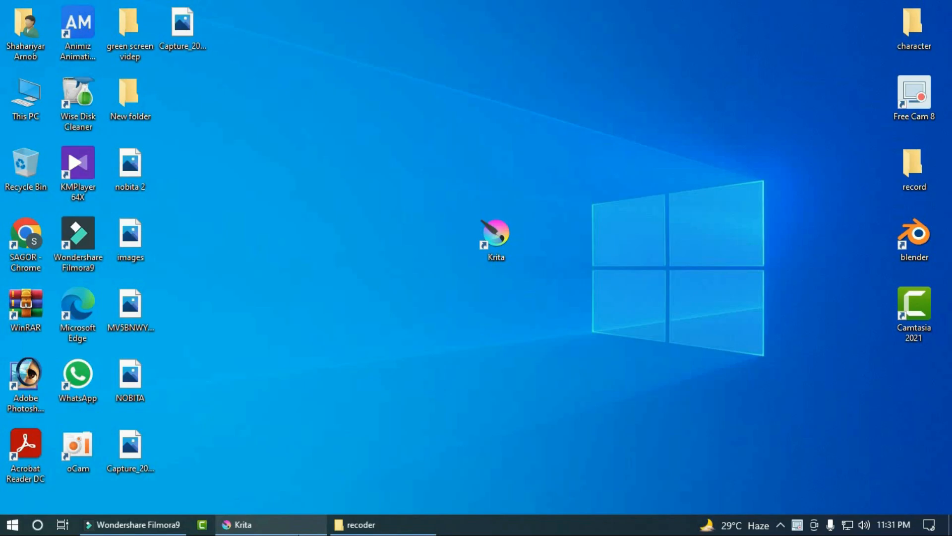
click(238, 524)
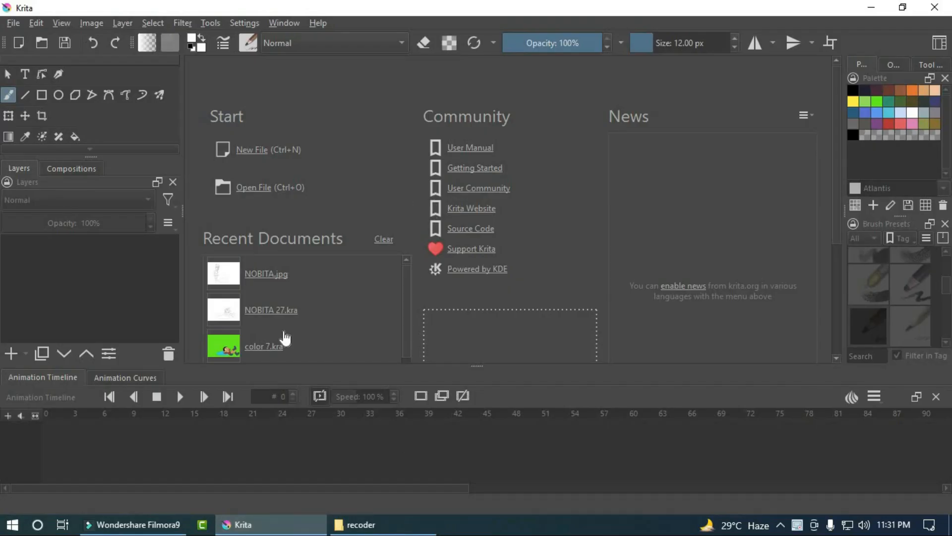
click(257, 157)
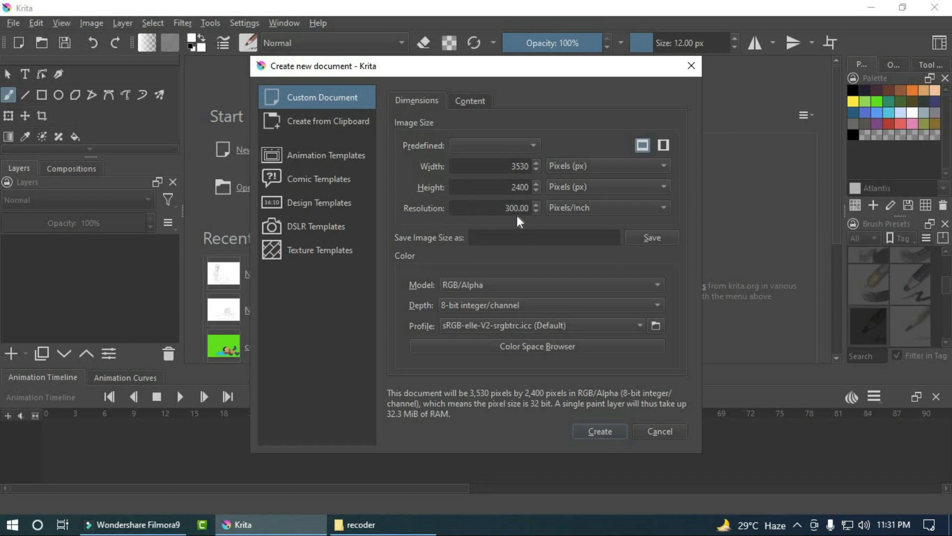
click(600, 432)
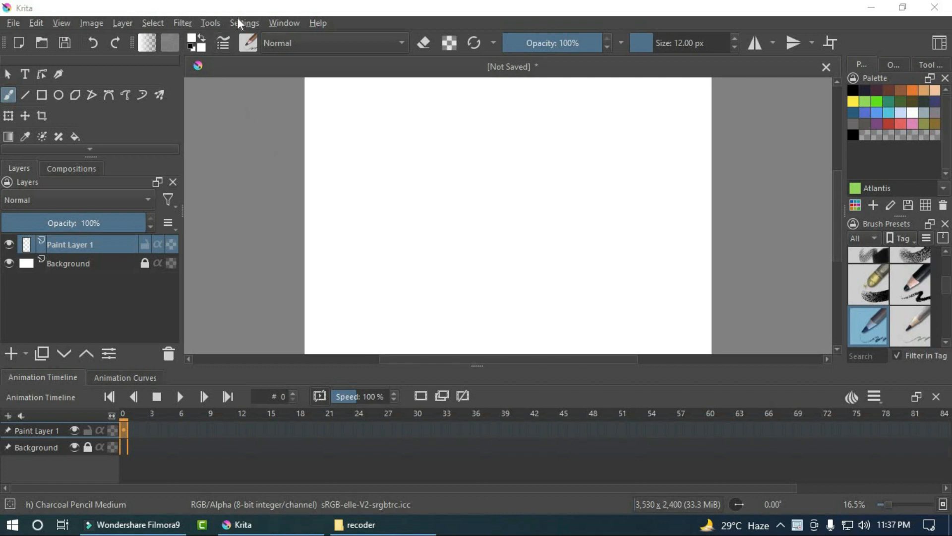
Hide all dockers and bring them back
click(240, 23)
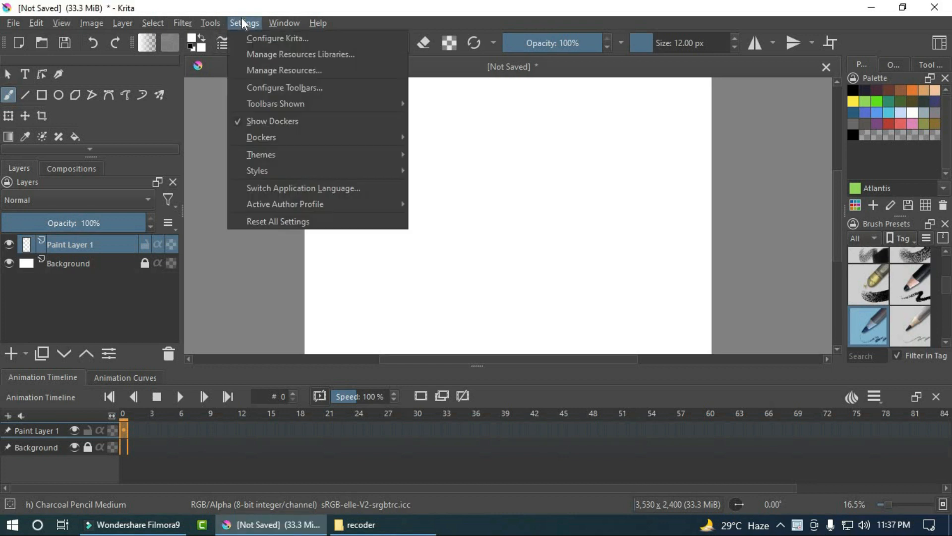
click(322, 120)
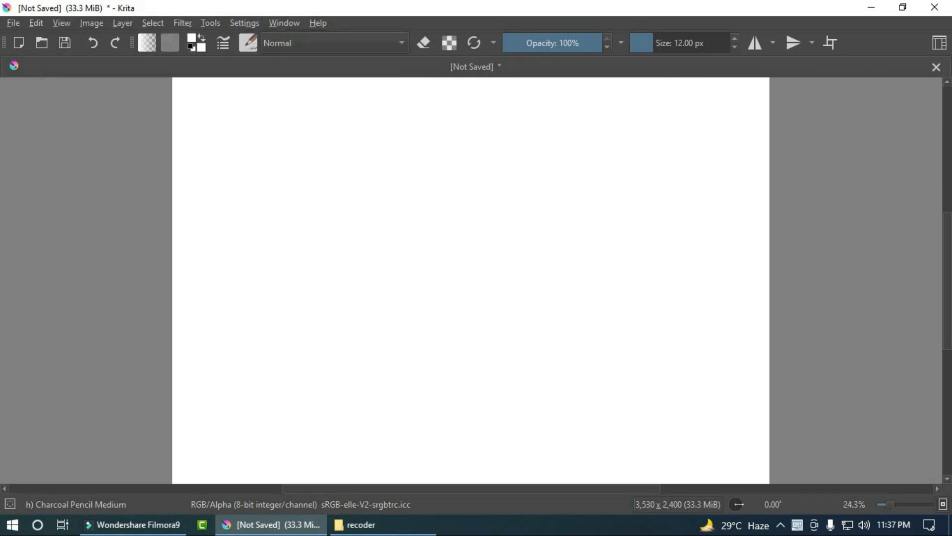
click(239, 20)
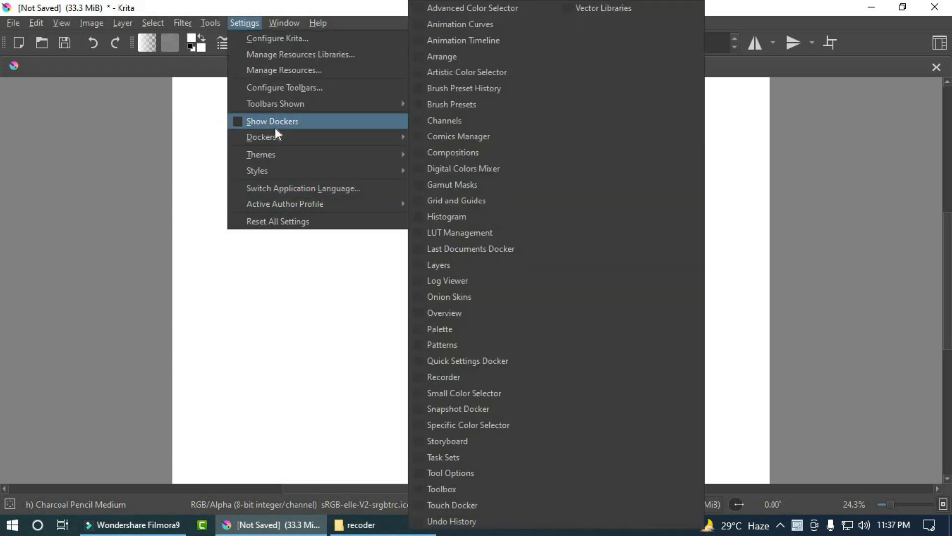
click(261, 120)
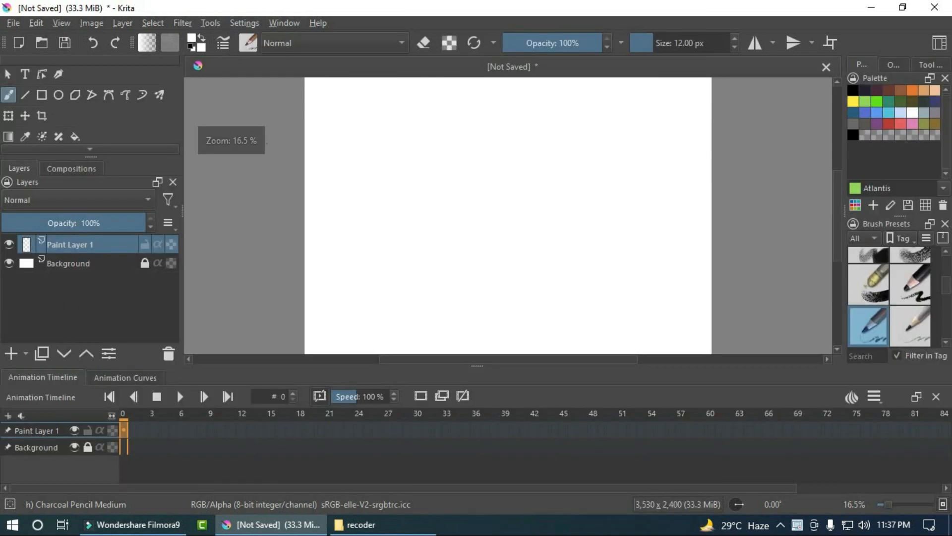
Check the list of available dockers to see which ones are enabled
click(240, 22)
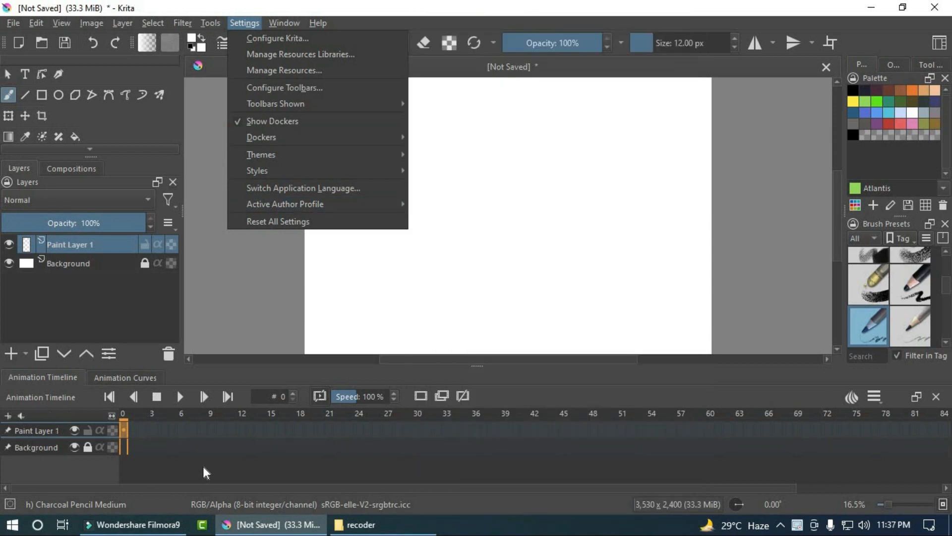
mouse_move(314, 139)
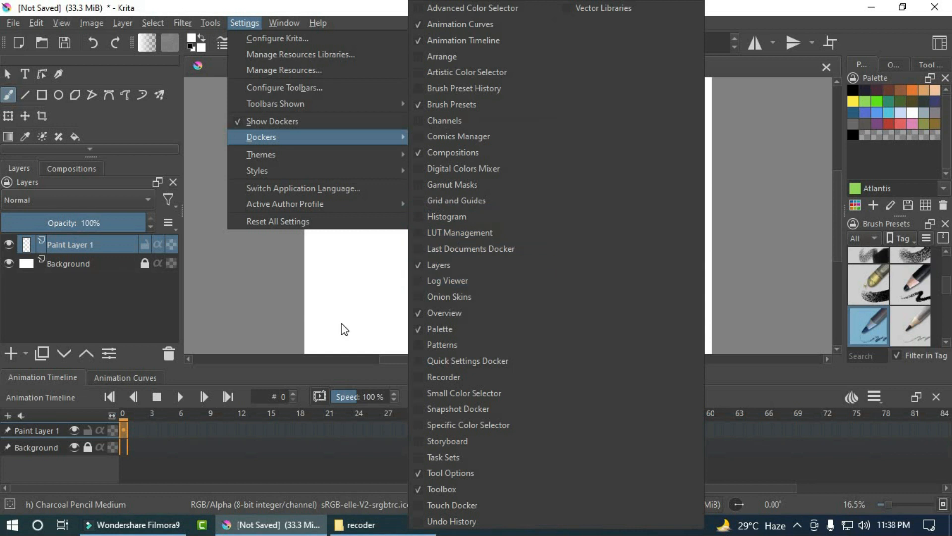
key(Escape)
key(Escape)
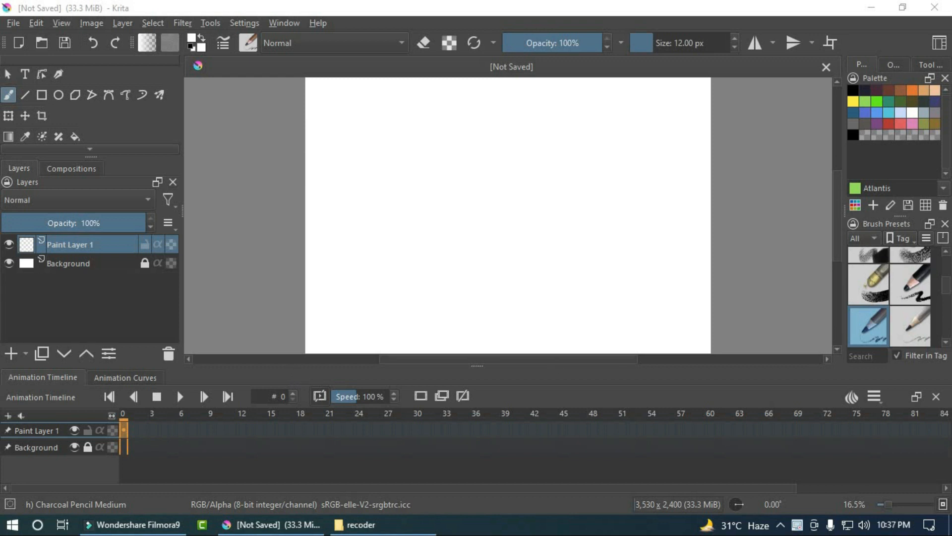
Insert the NOBITA JPG image from the desktop into the document as a new layer
click(950, 525)
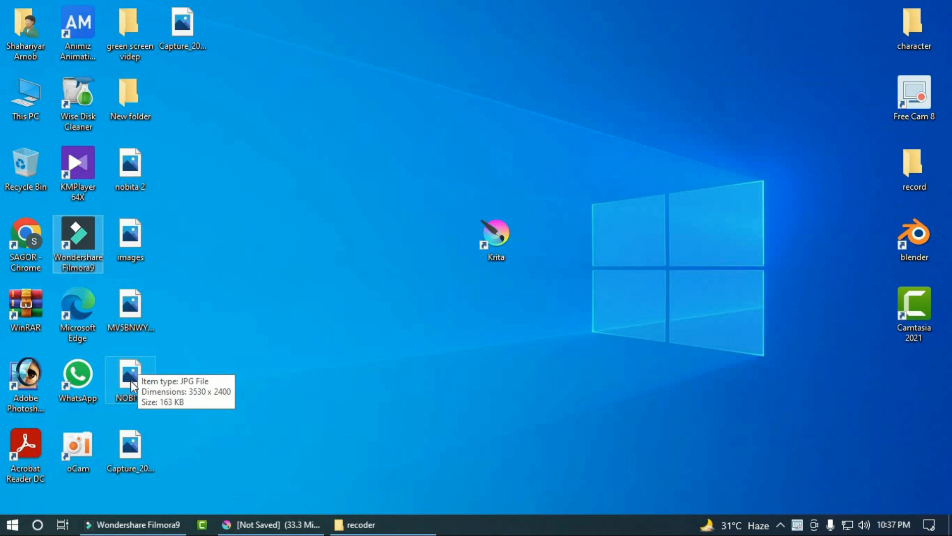
drag(133, 386, 381, 275)
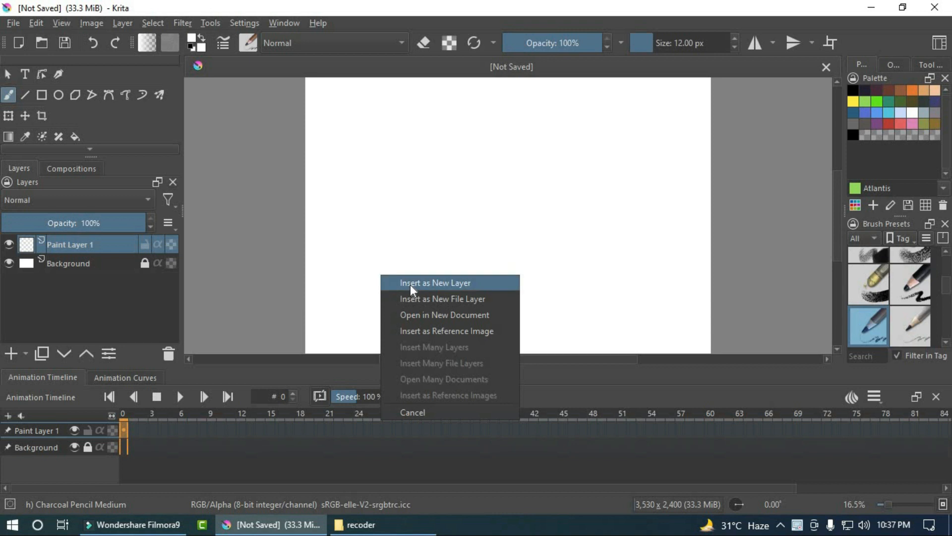
click(410, 284)
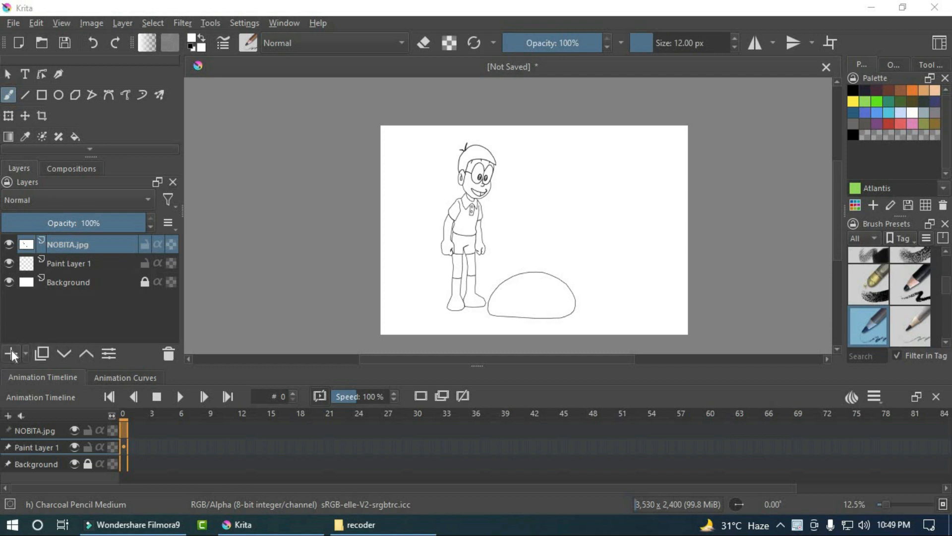
Add a new paint layer above the NOBITA.jpg layer and name it RH
click(11, 352)
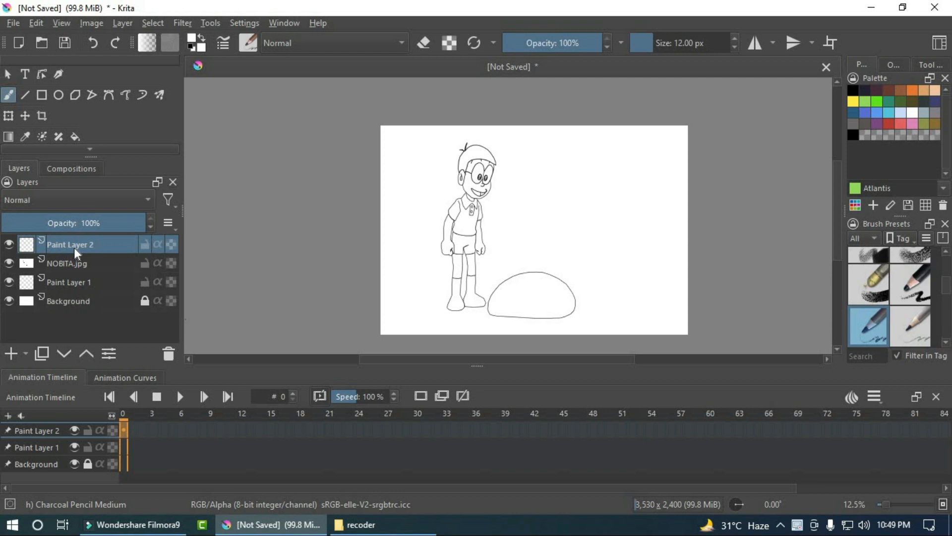
mouse_move(89, 249)
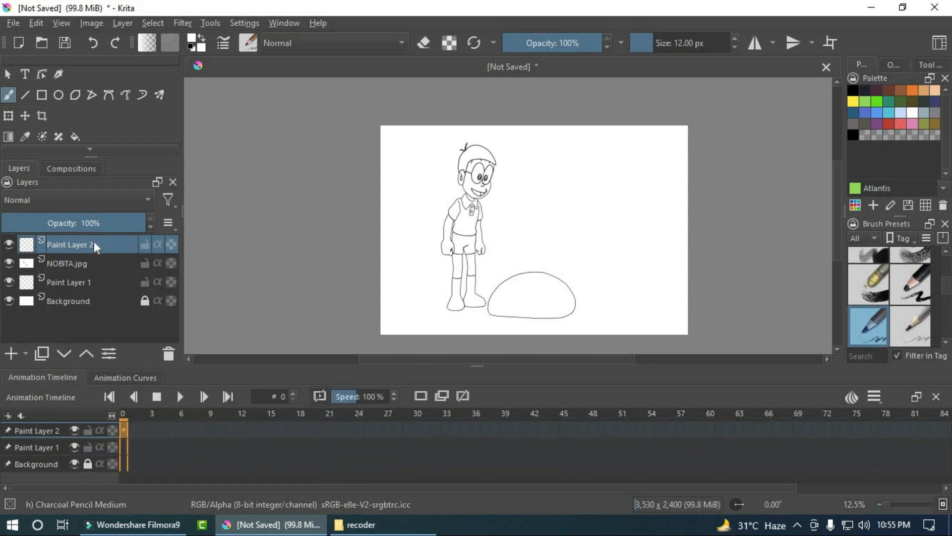
double_click(93, 241)
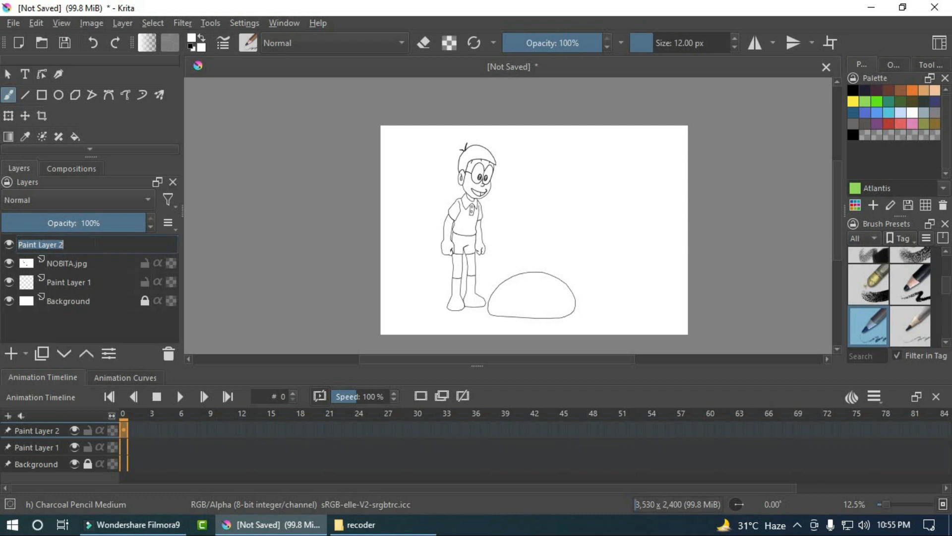
key(BackSpace)
text(RH)
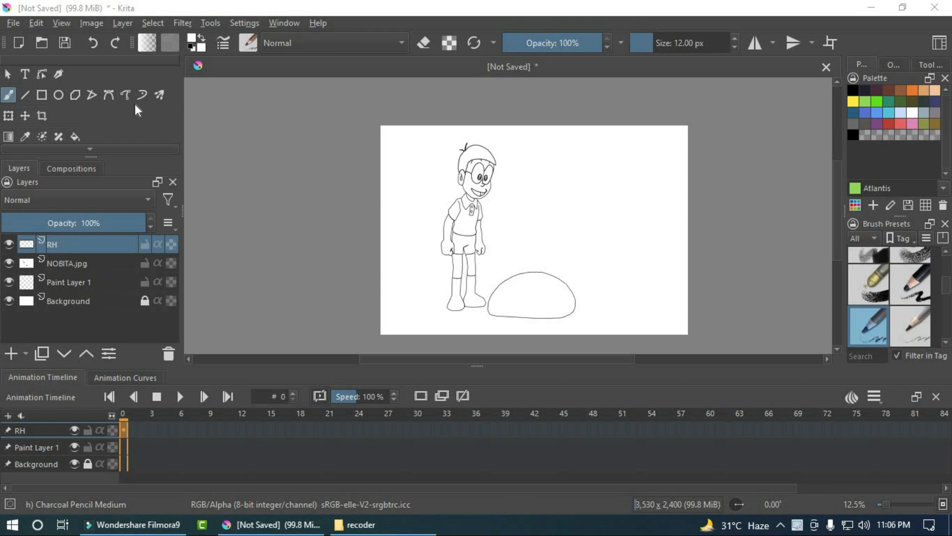
With the Bezier Curve tool on the RH layer, start tracing the character's right arm along the sleeve edge
click(108, 95)
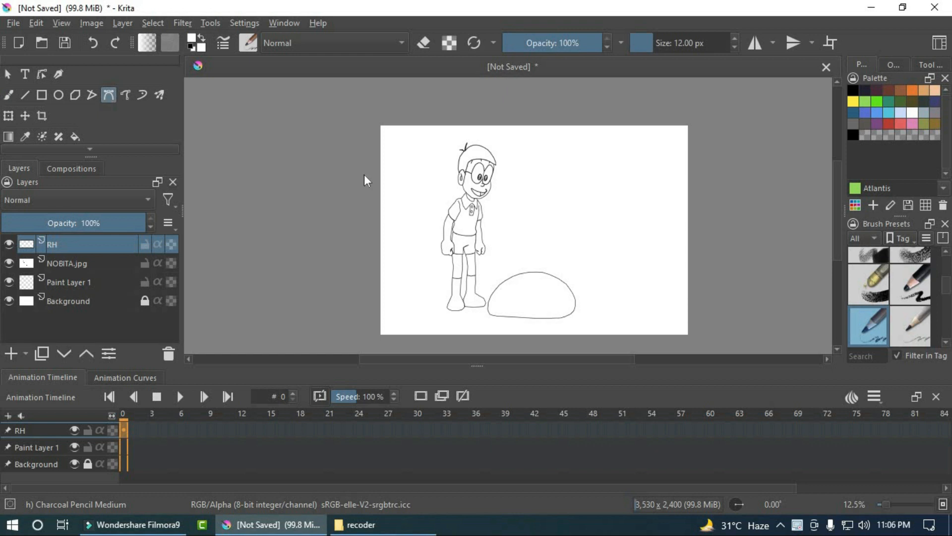
scroll(456, 243, up, 4)
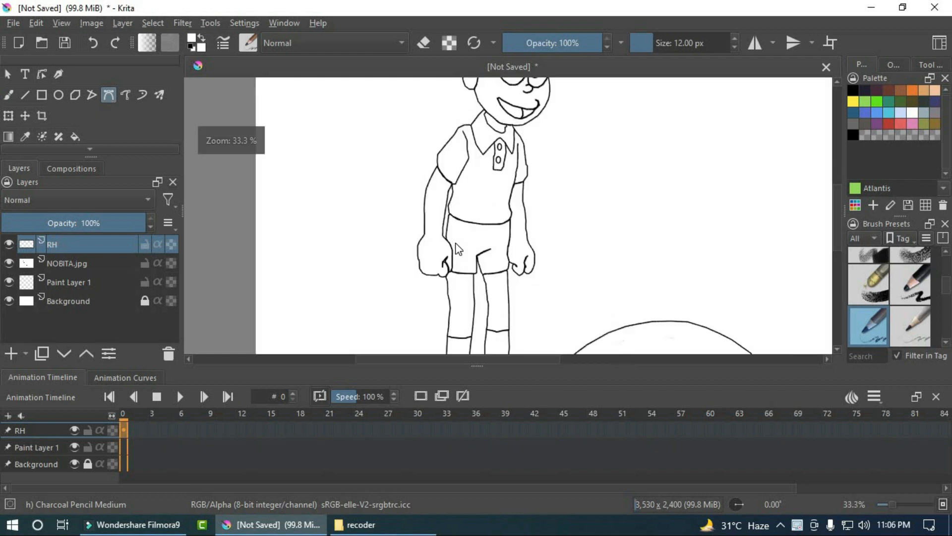
scroll(423, 268, up, 1)
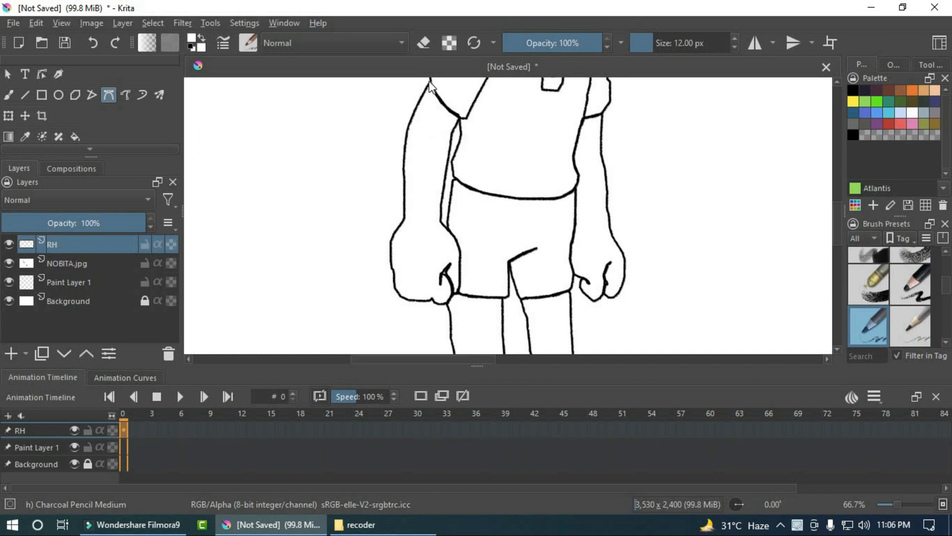
scroll(423, 89, up, 2)
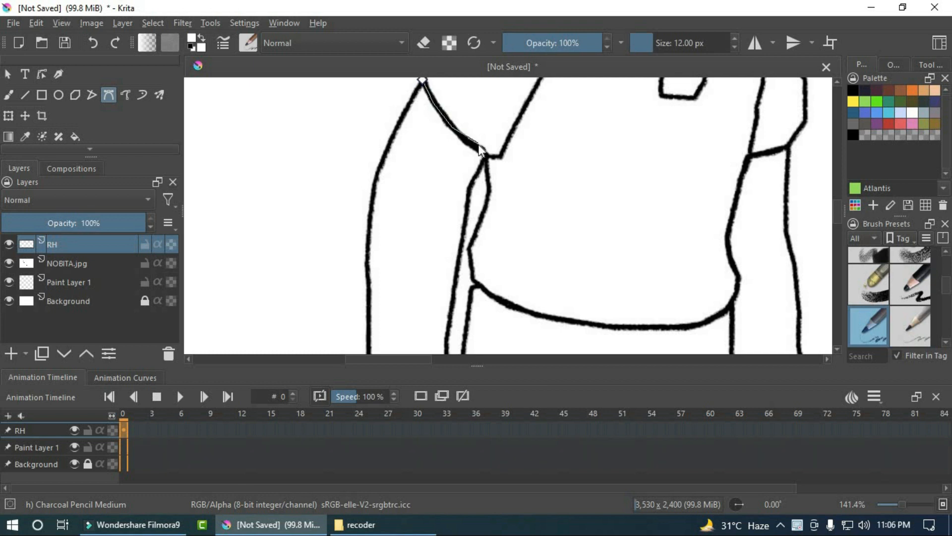
click(487, 154)
Continue the curve down the inner edge of the right arm to the wrist
drag(473, 190, 467, 211)
scroll(469, 215, down, 2)
scroll(461, 258, up, 3)
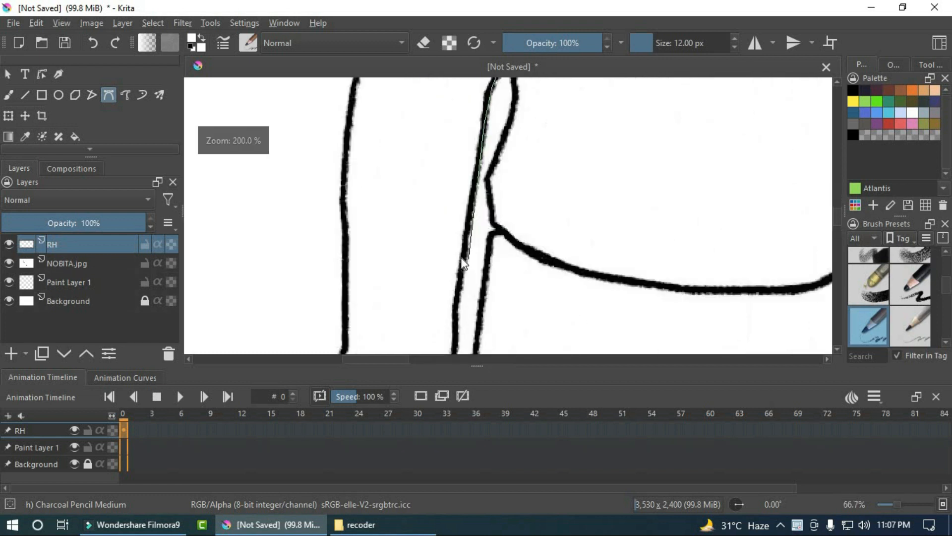
click(463, 239)
click(460, 291)
scroll(492, 228, down, 2)
scroll(498, 256, down, 3)
scroll(487, 243, up, 3)
click(487, 227)
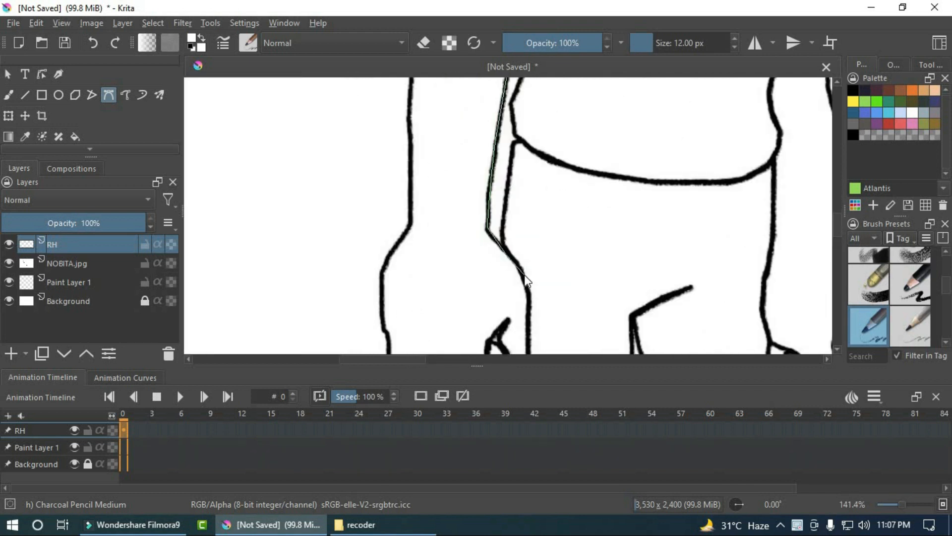
Extend the curve from the wrist along the inner side of the right hand to the hem of the shorts
scroll(527, 281, down, 3)
scroll(508, 207, up, 3)
scroll(513, 196, down, 1)
scroll(522, 146, up, 1)
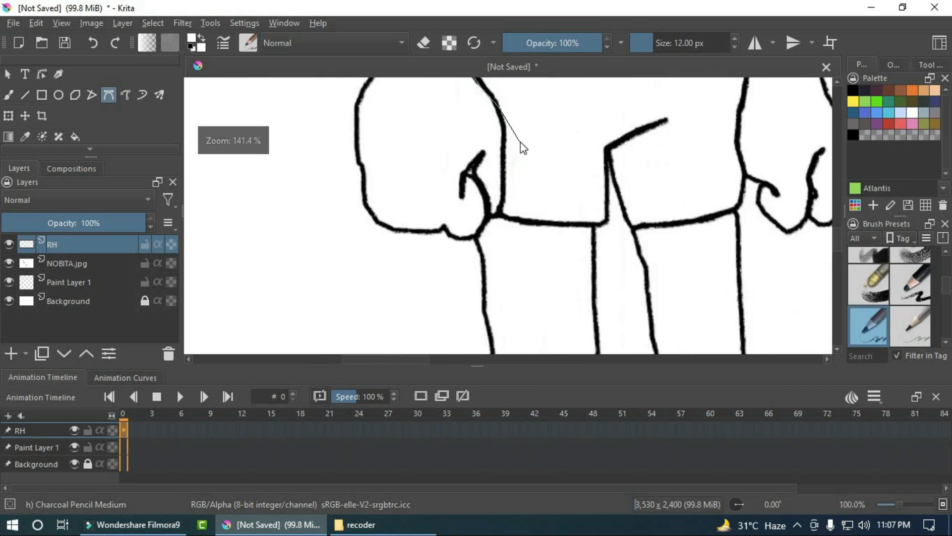
scroll(520, 142, up, 1)
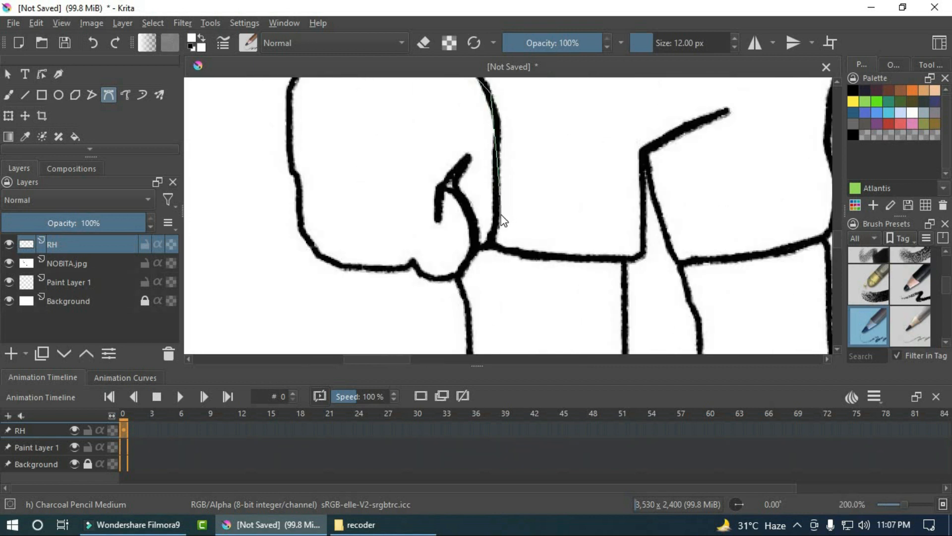
click(492, 242)
Trace the thumb crease and the underside of the right fist with the curve
click(457, 184)
click(468, 159)
click(439, 190)
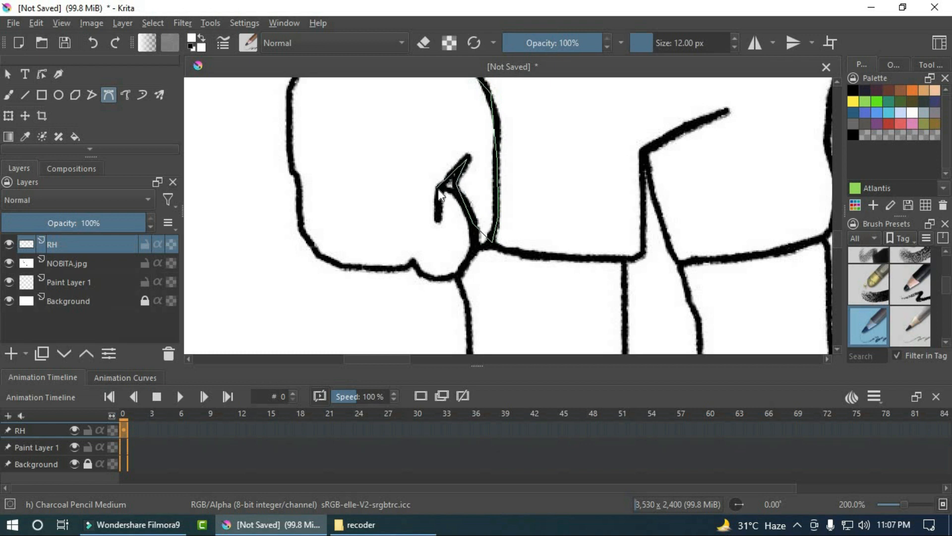
click(436, 219)
click(453, 274)
click(412, 261)
click(345, 265)
click(308, 246)
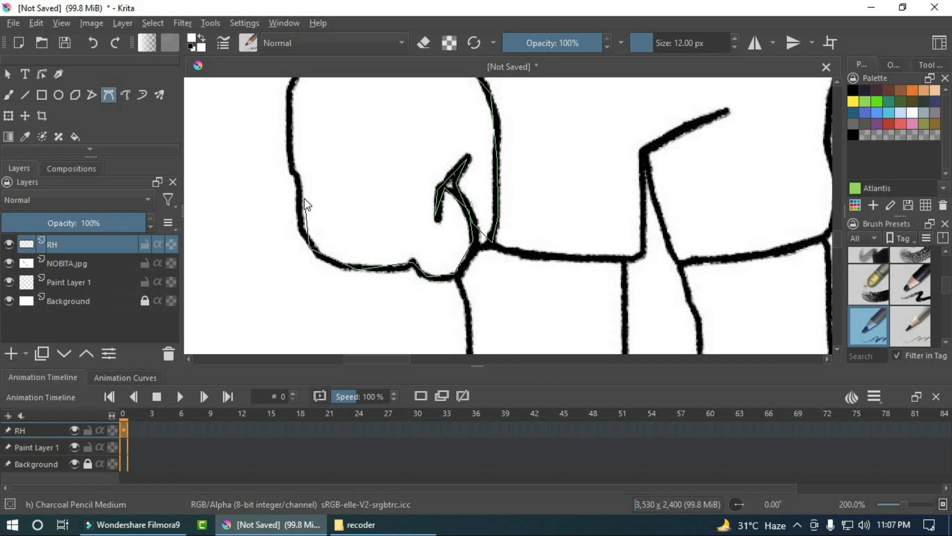
Continue the curve up the outer side of the right hand, past the wrist and along the outer arm
scroll(332, 159, down, 4)
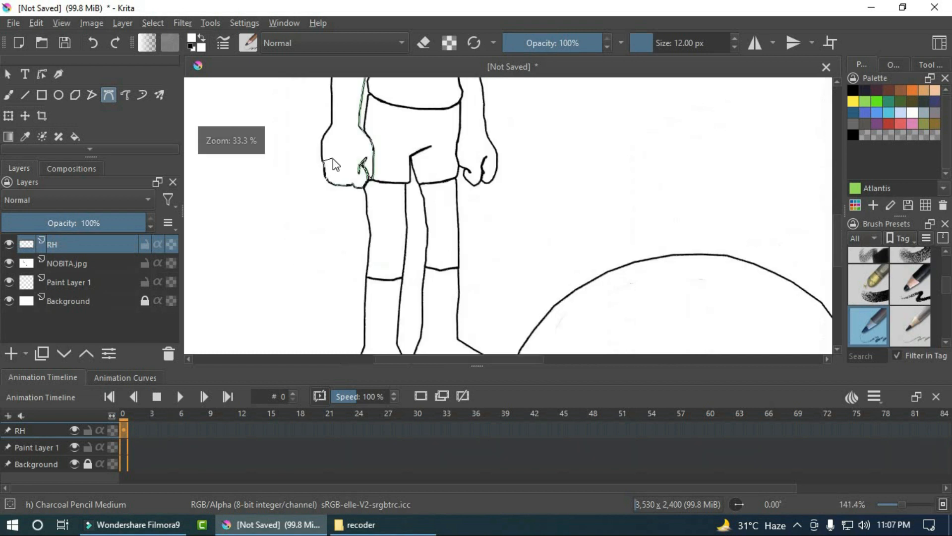
scroll(333, 109, up, 4)
scroll(304, 341, down, 4)
scroll(293, 337, up, 3)
scroll(426, 280, up, 2)
click(366, 302)
click(373, 273)
click(405, 226)
scroll(421, 194, down, 5)
scroll(429, 158, up, 4)
click(366, 271)
click(374, 191)
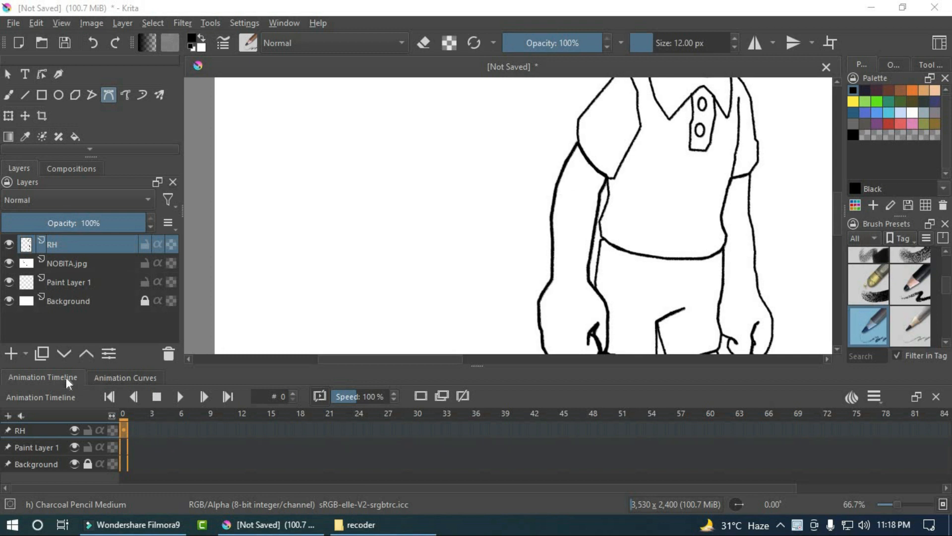
Add a new paint layer above RH and name it LH
click(10, 353)
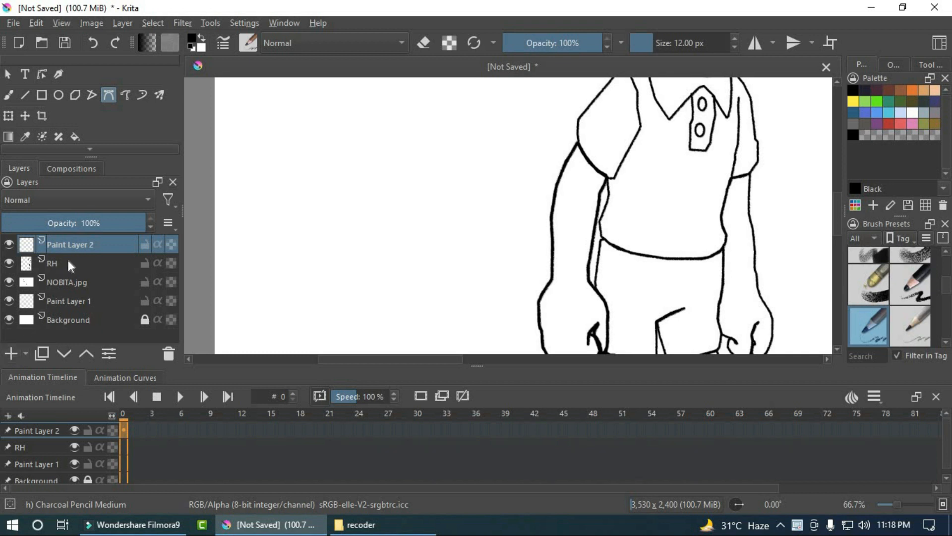
double_click(75, 248)
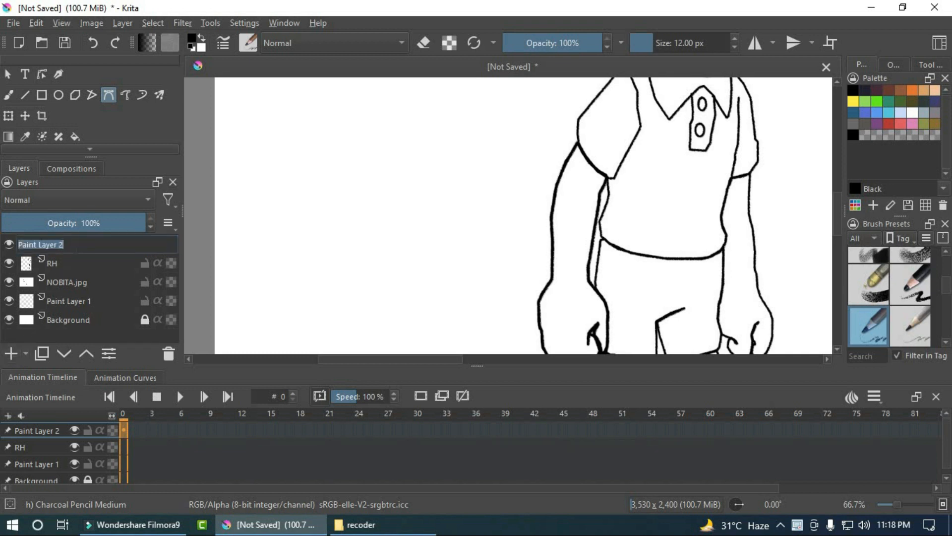
text(LH)
key(Return)
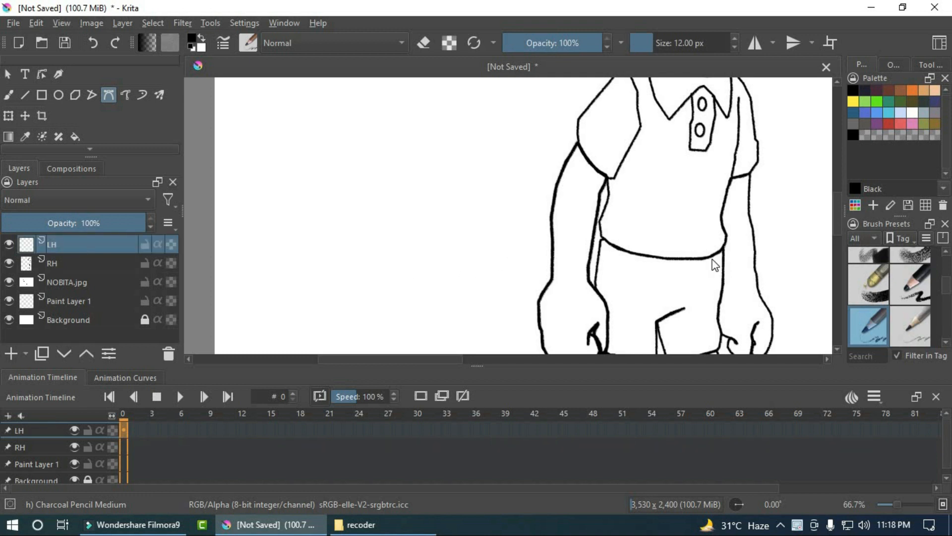
Trace the left sleeve's hem and the outer side of the left arm down around the fist with a curve on the LH layer
scroll(765, 210, up, 4)
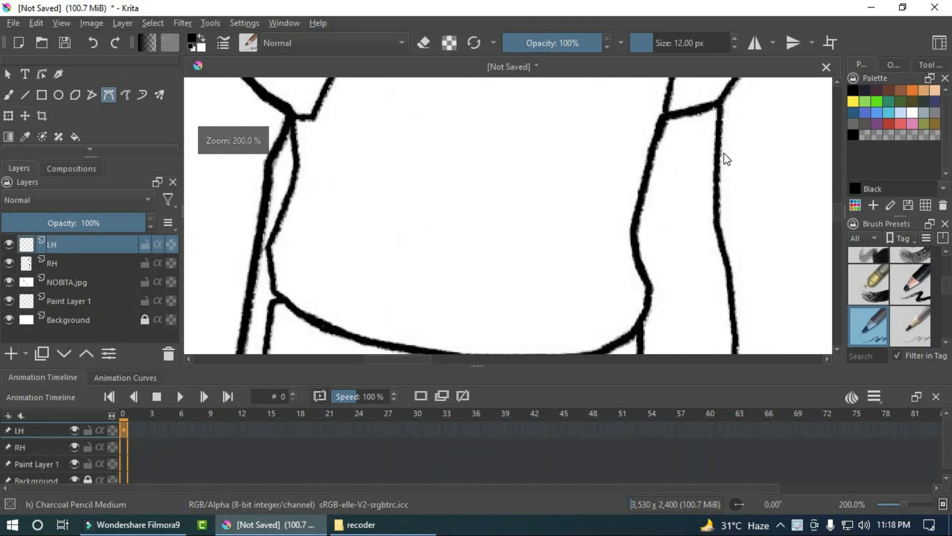
click(667, 116)
click(721, 105)
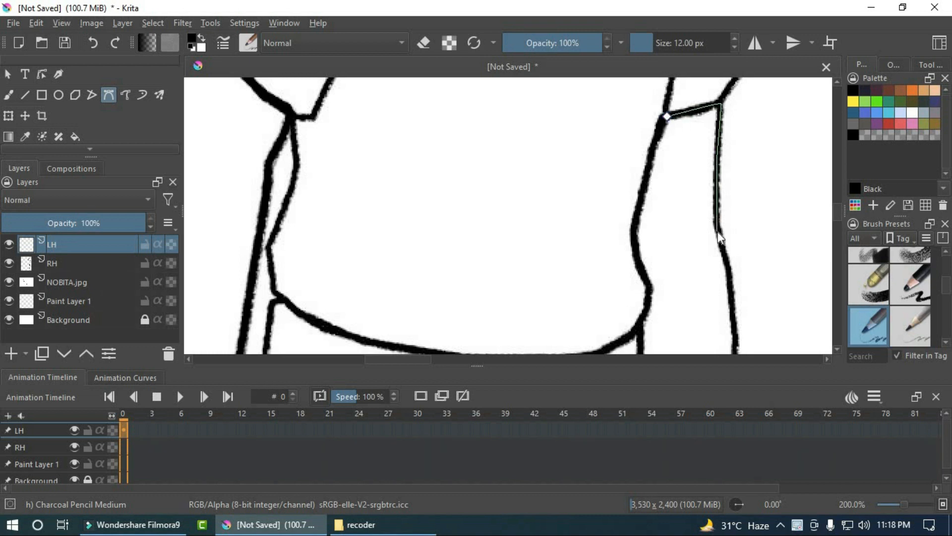
scroll(794, 224, down, 3)
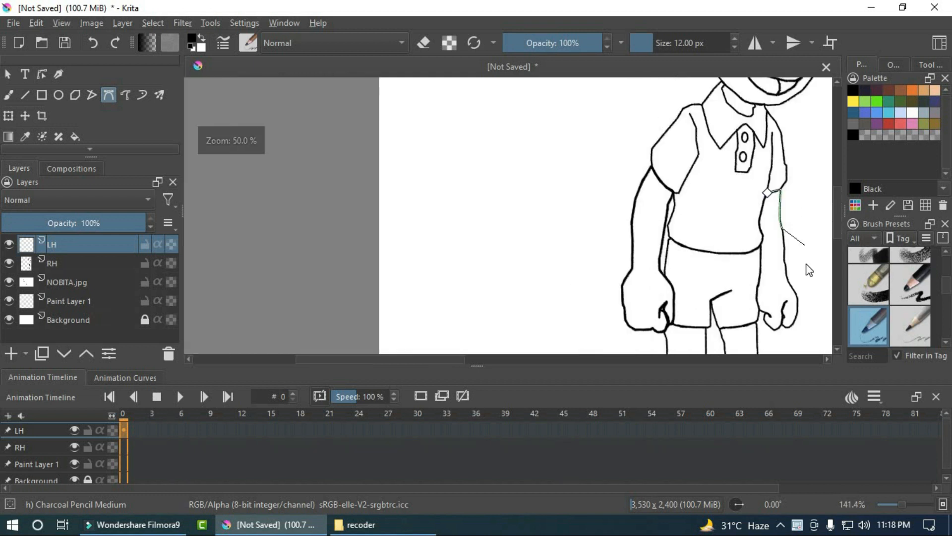
scroll(710, 310, up, 4)
click(688, 256)
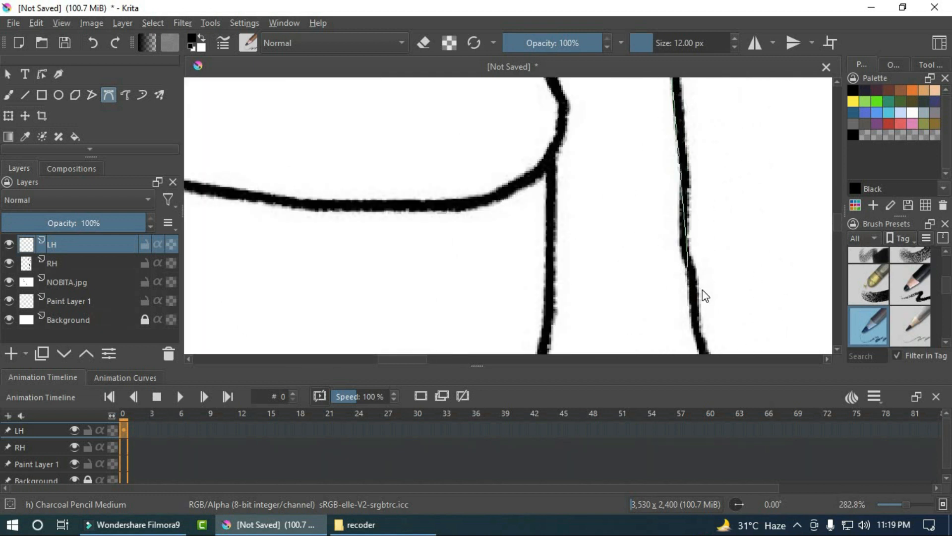
scroll(794, 195, down, 3)
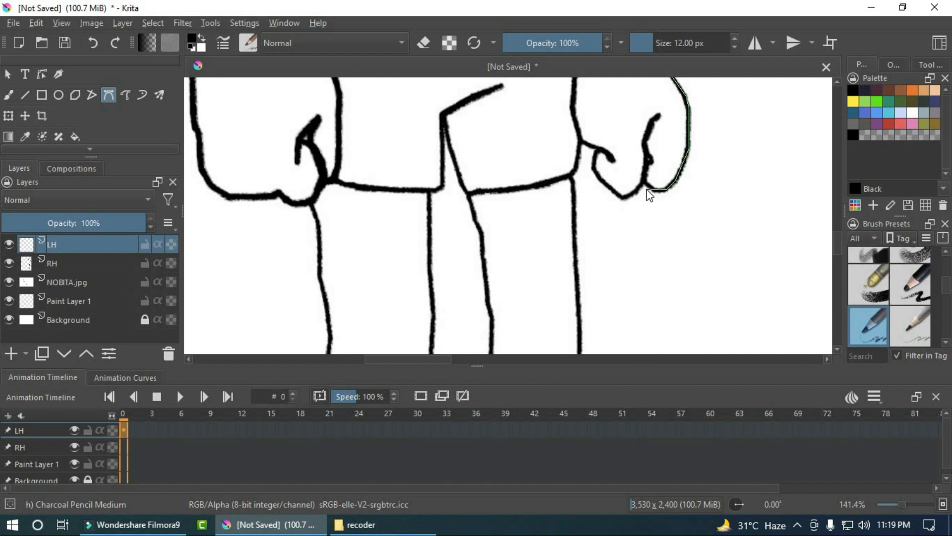
Continue the curve around the underside of the left fist's fingers and into the end of the thumb crease
scroll(650, 193, up, 1)
scroll(649, 193, up, 2)
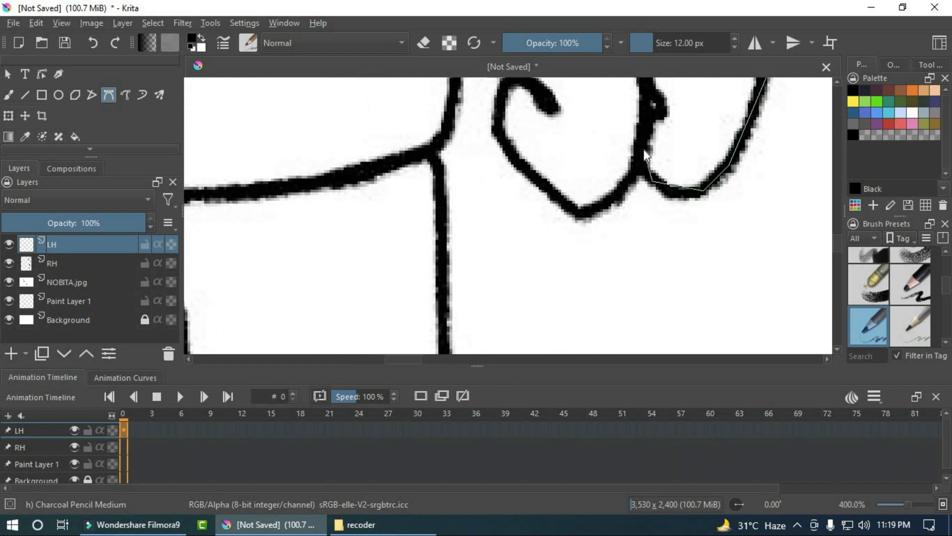
click(622, 197)
click(593, 209)
click(544, 187)
click(499, 128)
scroll(502, 112, down, 2)
scroll(499, 205, up, 2)
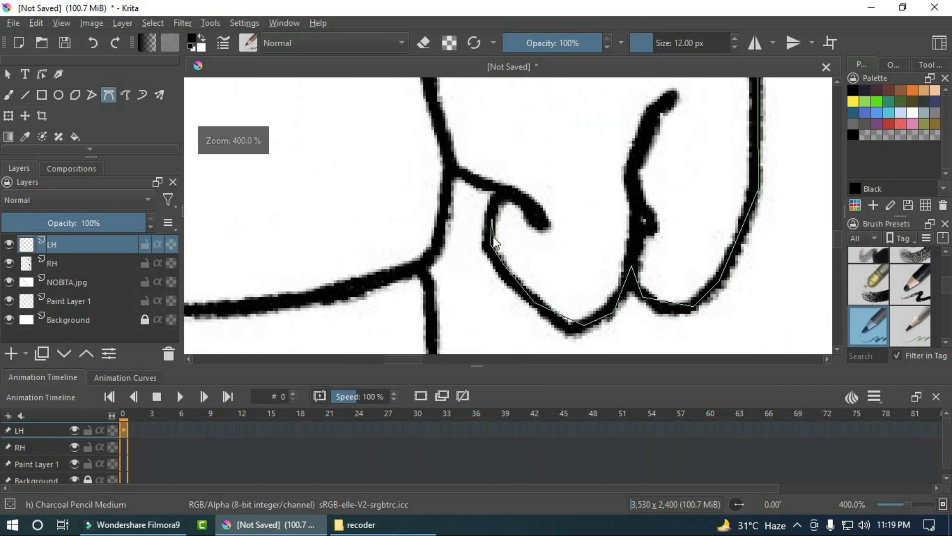
click(540, 216)
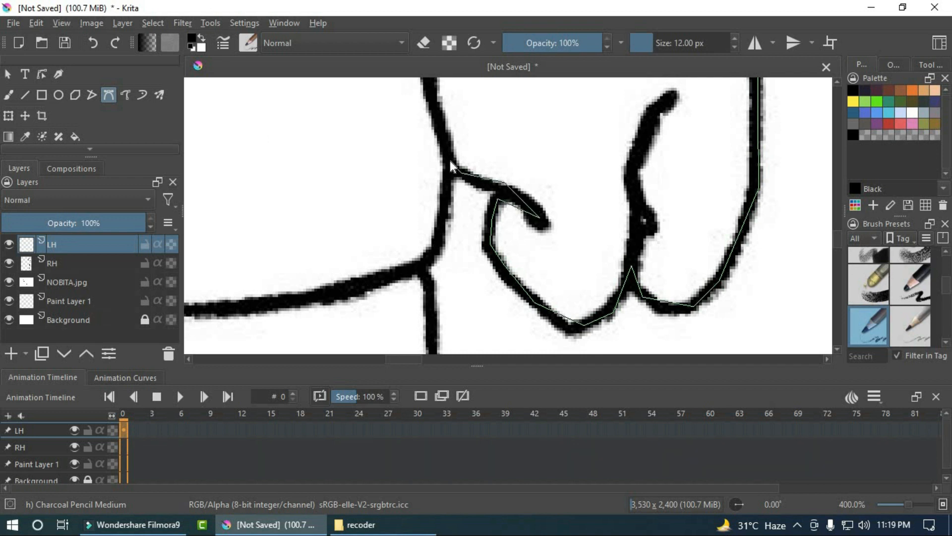
Extend the curve from the thumb crease up the inner side of the left arm and close it at the sleeve's inner corner
scroll(436, 187, down, 1)
click(417, 128)
scroll(447, 101, down, 6)
scroll(448, 140, up, 6)
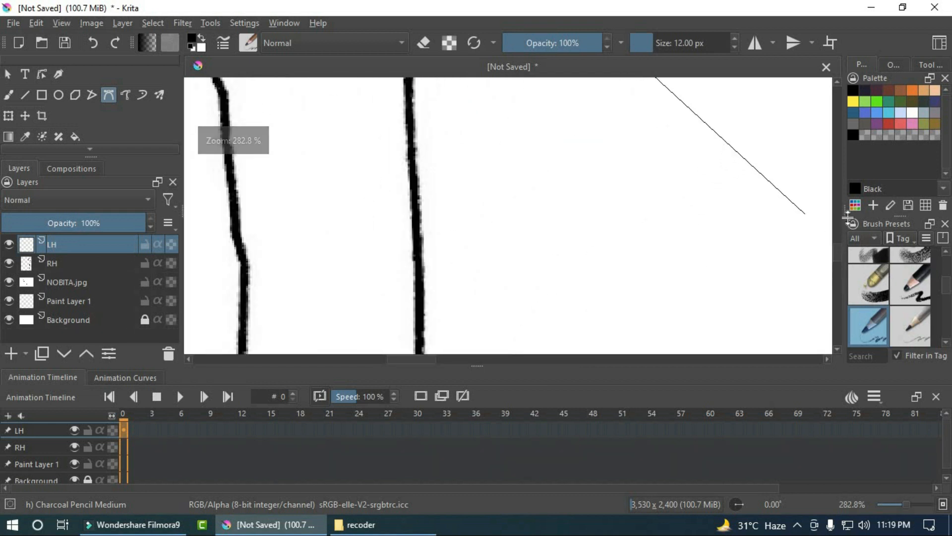
scroll(701, 236, up, 1)
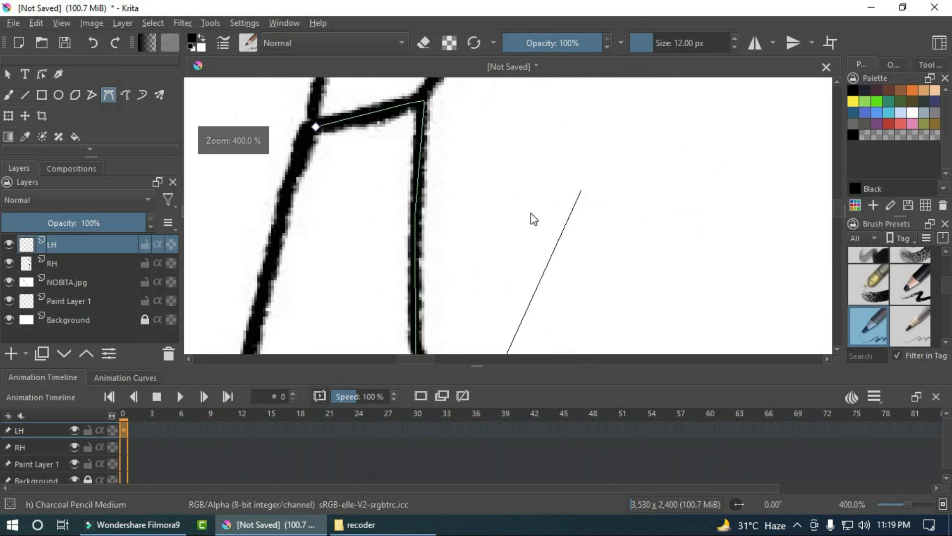
scroll(433, 234, down, 4)
scroll(400, 257, up, 1)
scroll(407, 330, down, 1)
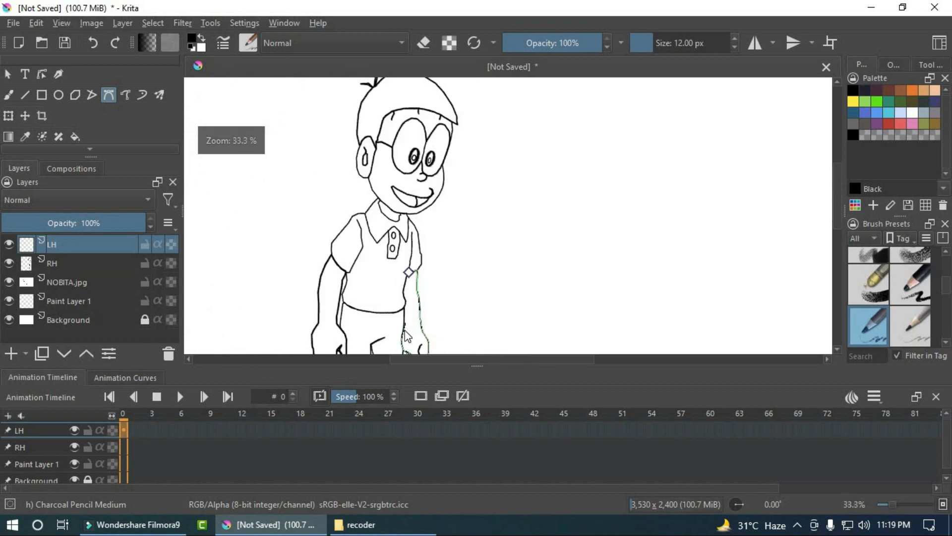
scroll(405, 331, up, 4)
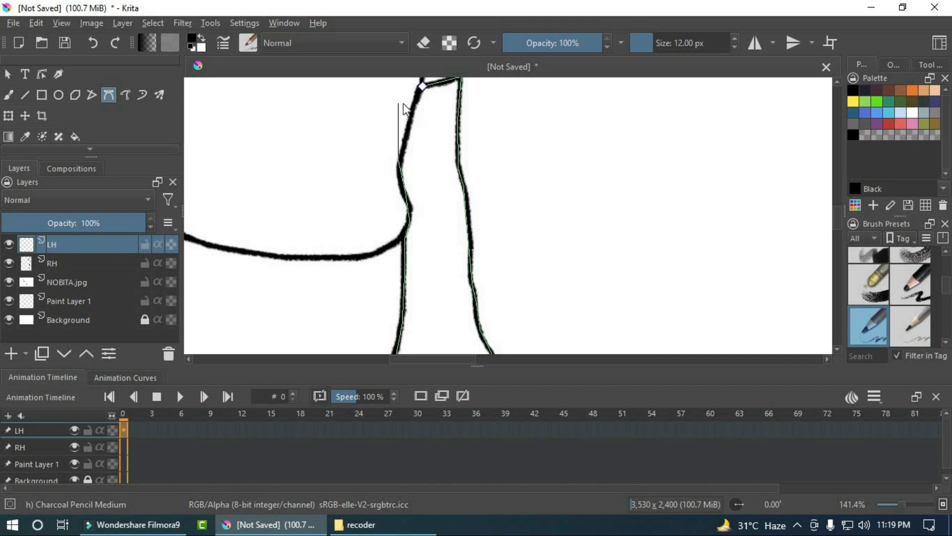
click(423, 88)
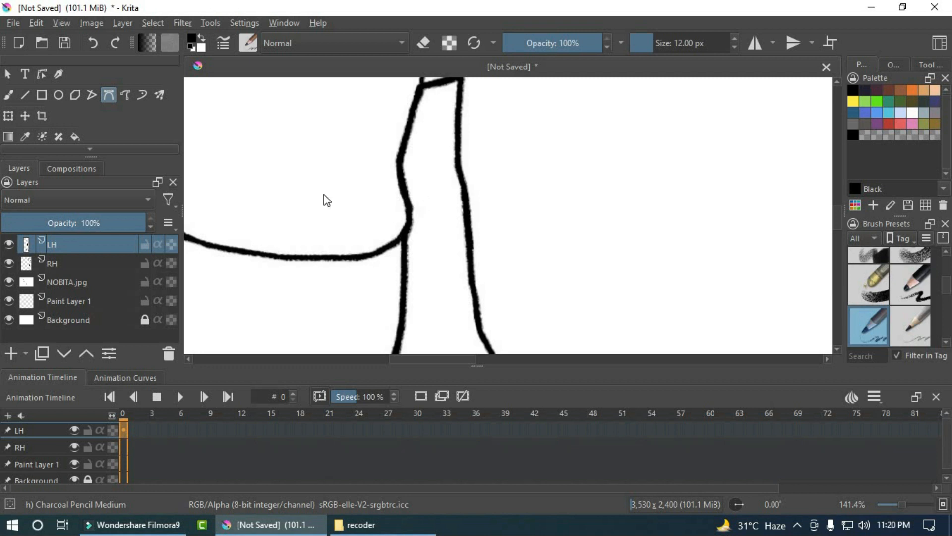
Examine the traced arms and the character's remaining parts, from the shoes up to the face
scroll(325, 198, down, 4)
scroll(385, 168, down, 4)
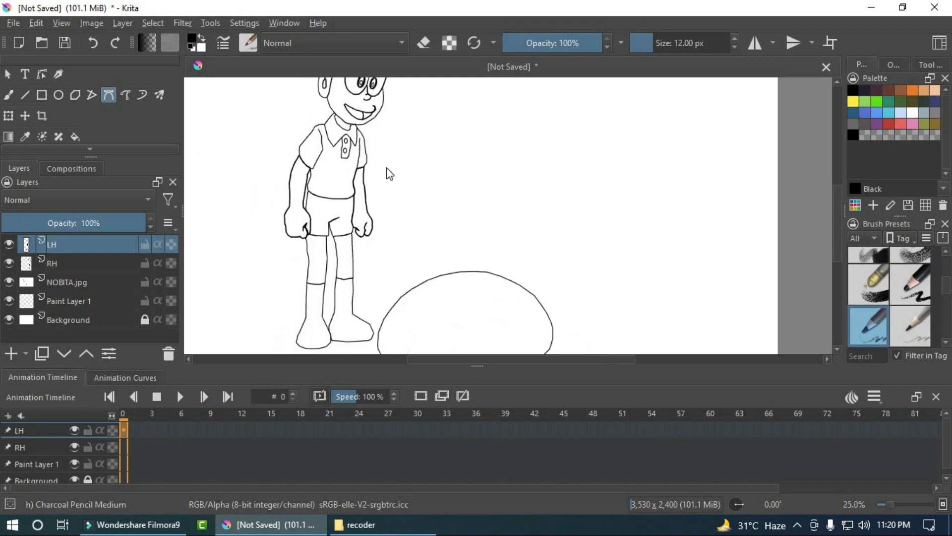
scroll(419, 232, up, 3)
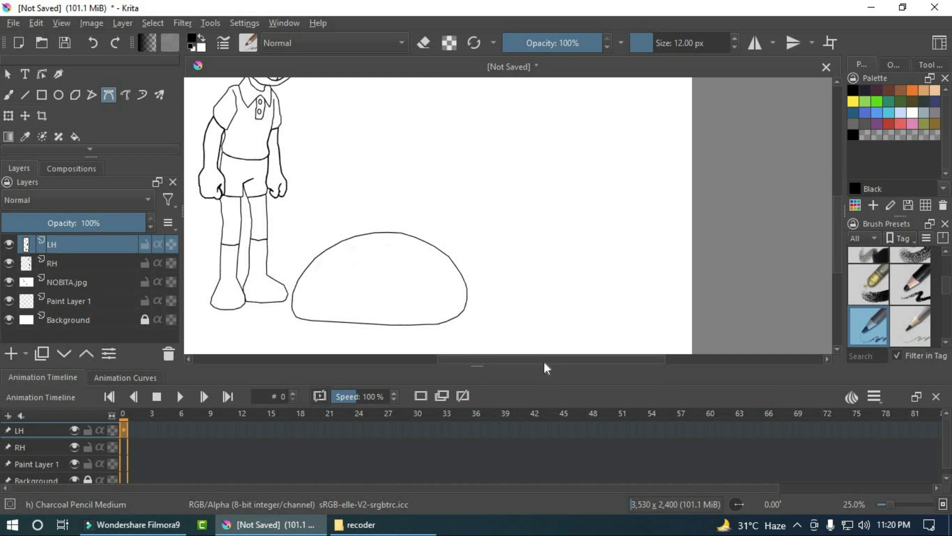
scroll(543, 359, left, 3)
mouse_move(839, 233)
mouse_down()
mouse_move(835, 206)
mouse_move(837, 227)
mouse_up()
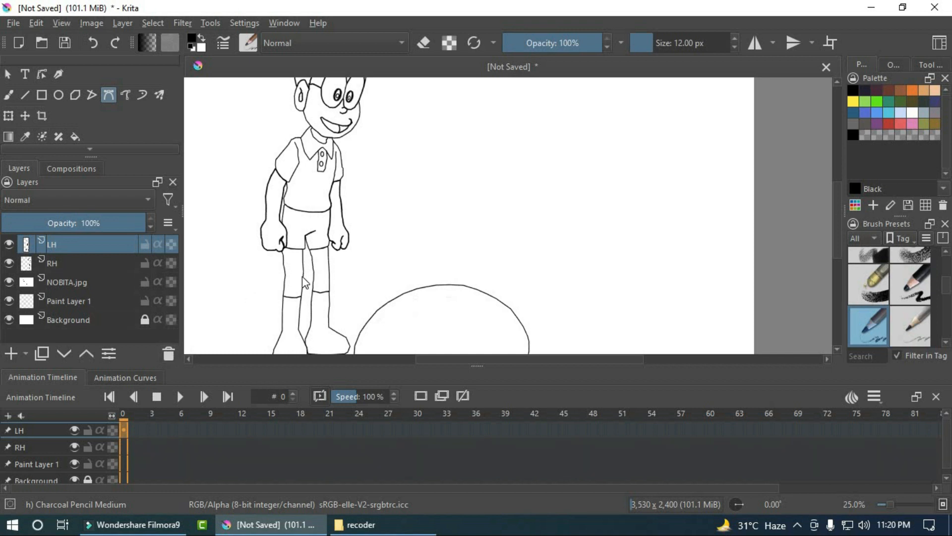
scroll(396, 153, up, 3)
scroll(303, 117, down, 4)
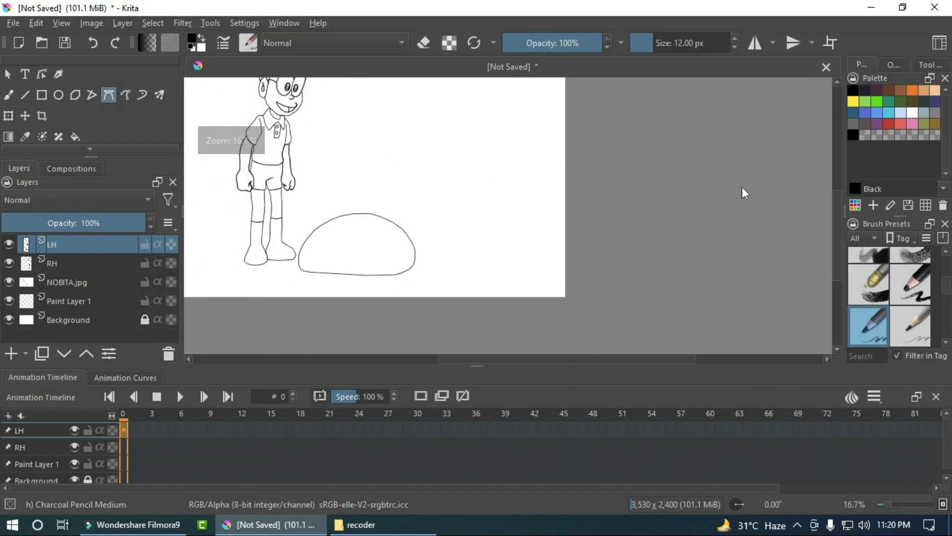
drag(836, 266, 837, 258)
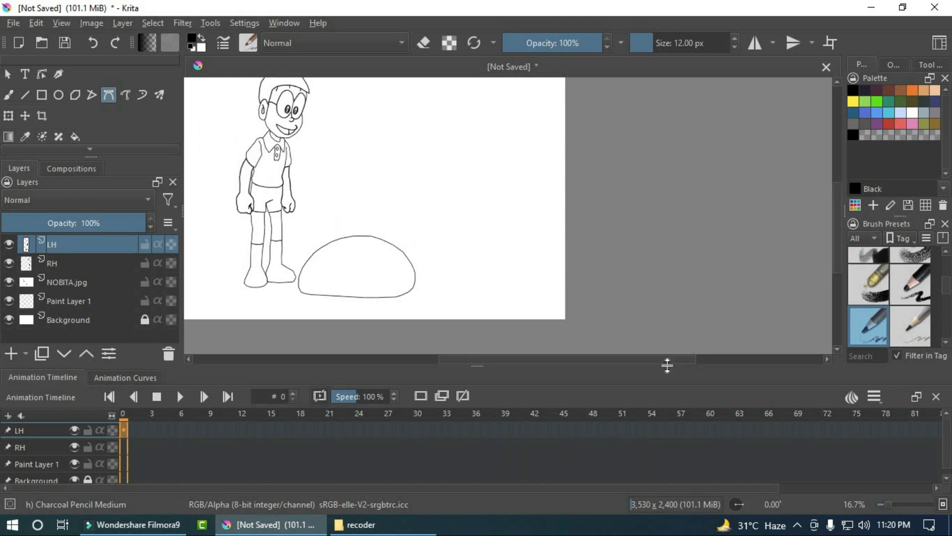
drag(698, 358, 661, 360)
scroll(449, 191, up, 1)
scroll(363, 185, down, 2)
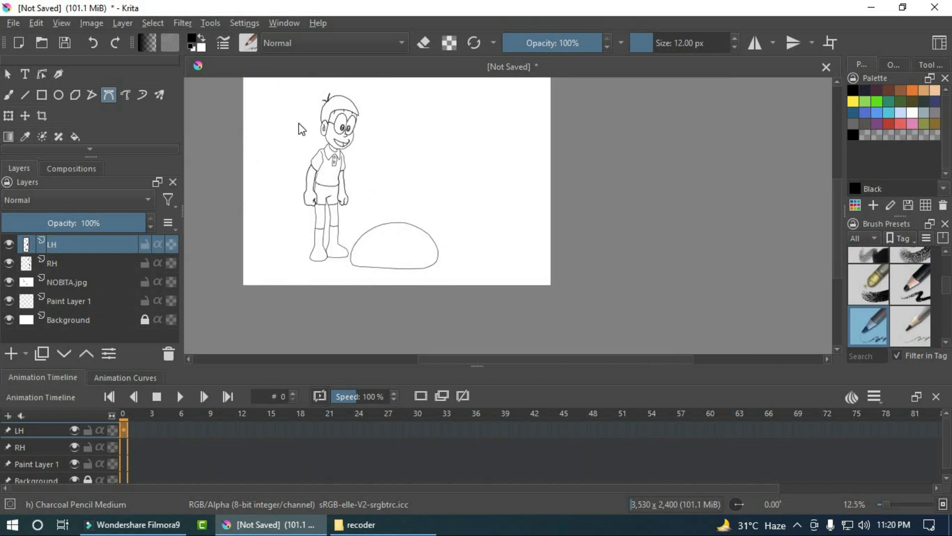
scroll(287, 95, up, 4)
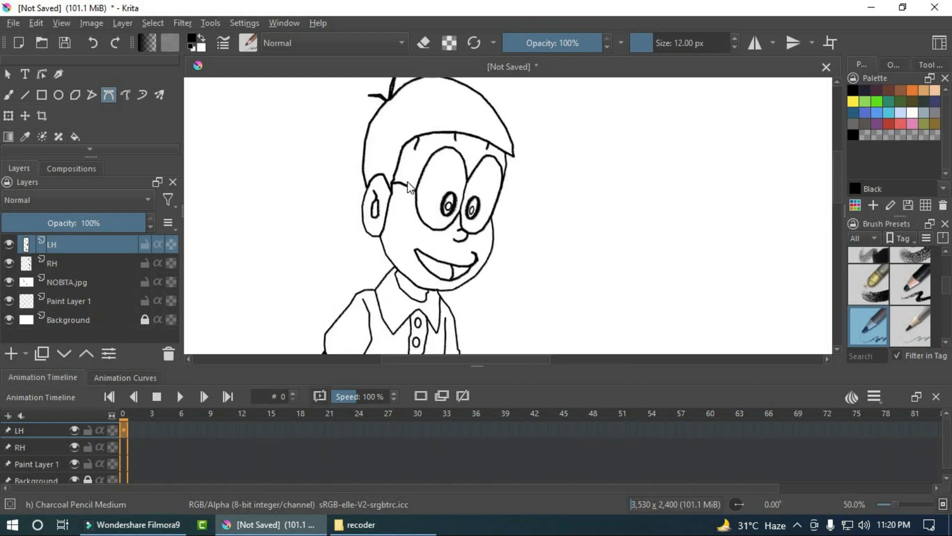
scroll(408, 180, down, 2)
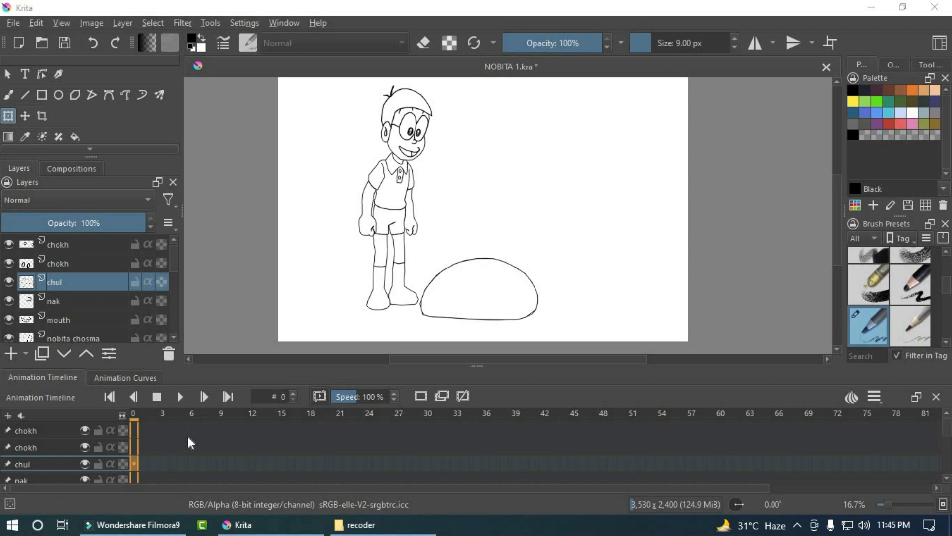
Remove the NOBITA.jpg reference layer from the layer stack
scroll(62, 262, down, 2)
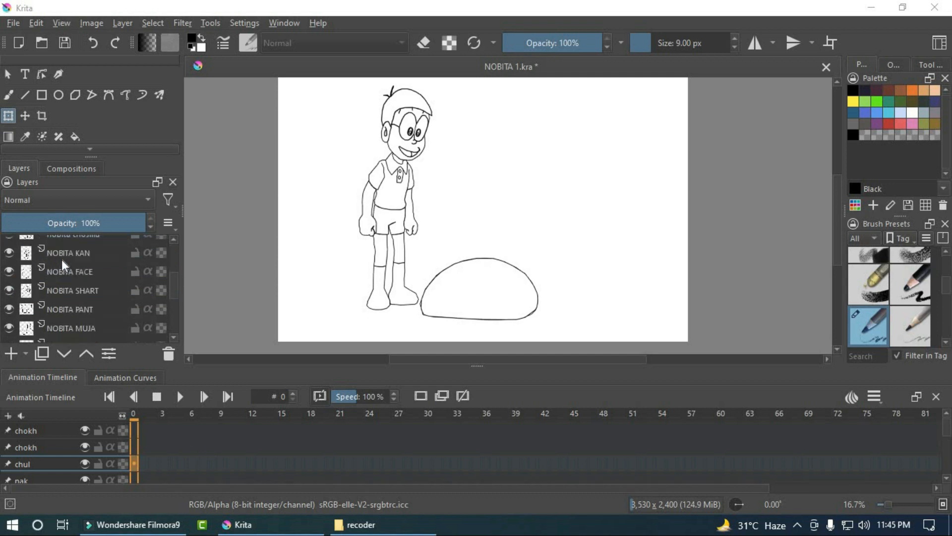
scroll(35, 451, down, 5)
scroll(35, 452, up, 5)
scroll(97, 320, up, 2)
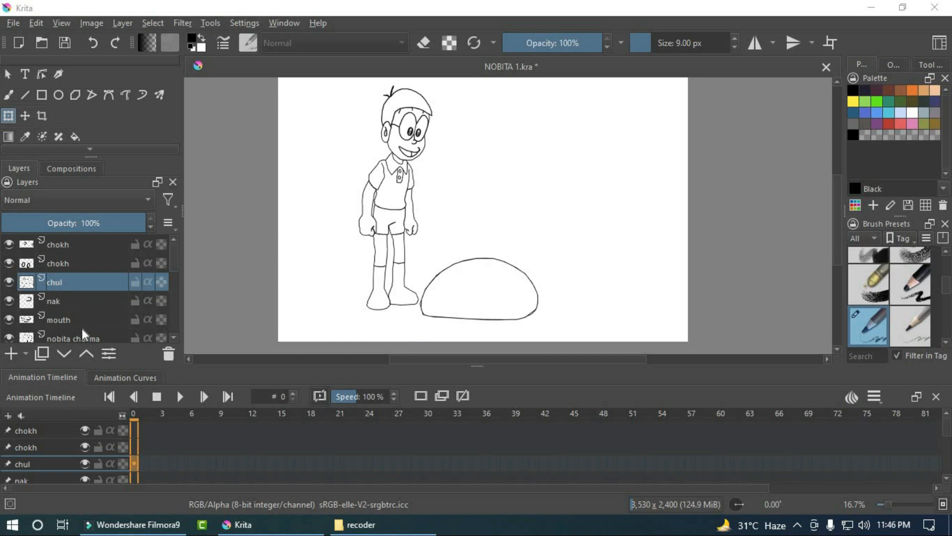
scroll(66, 328, down, 5)
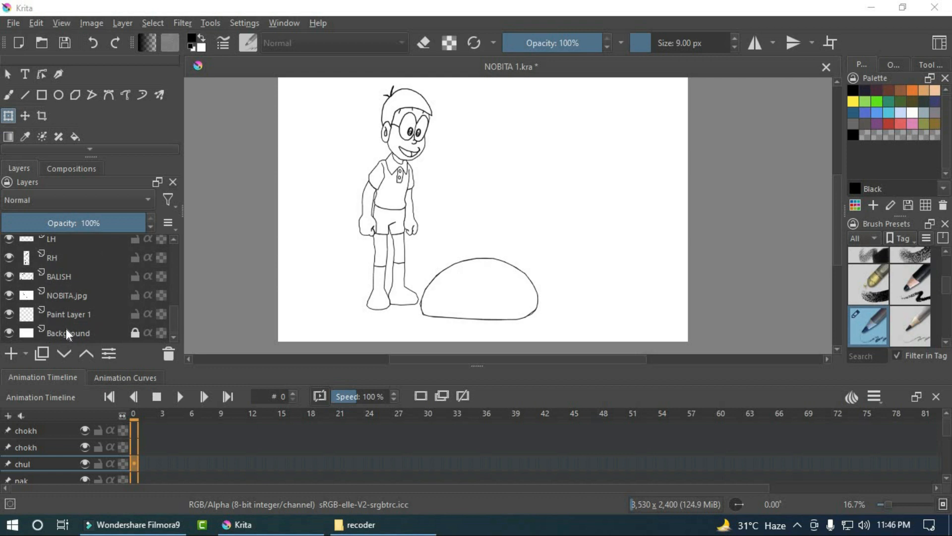
click(77, 296)
right_click(77, 297)
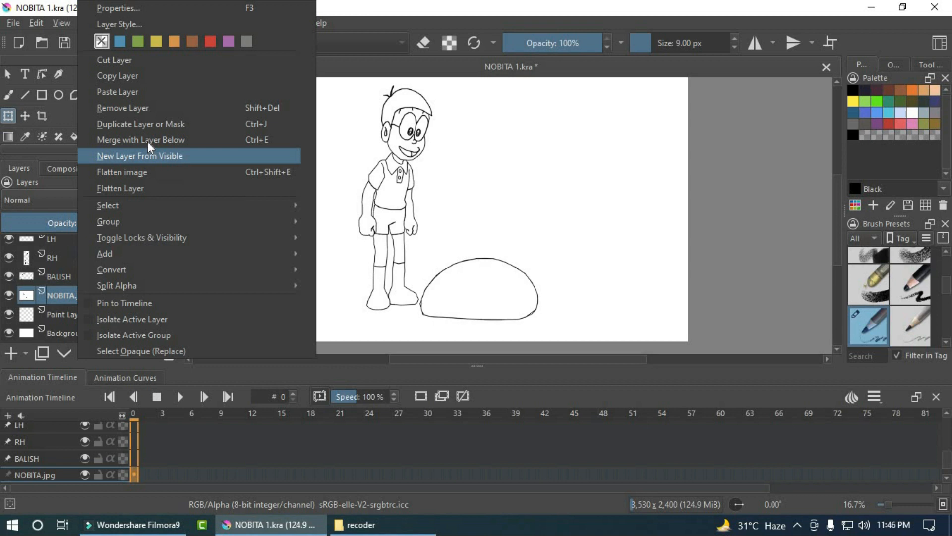
click(146, 109)
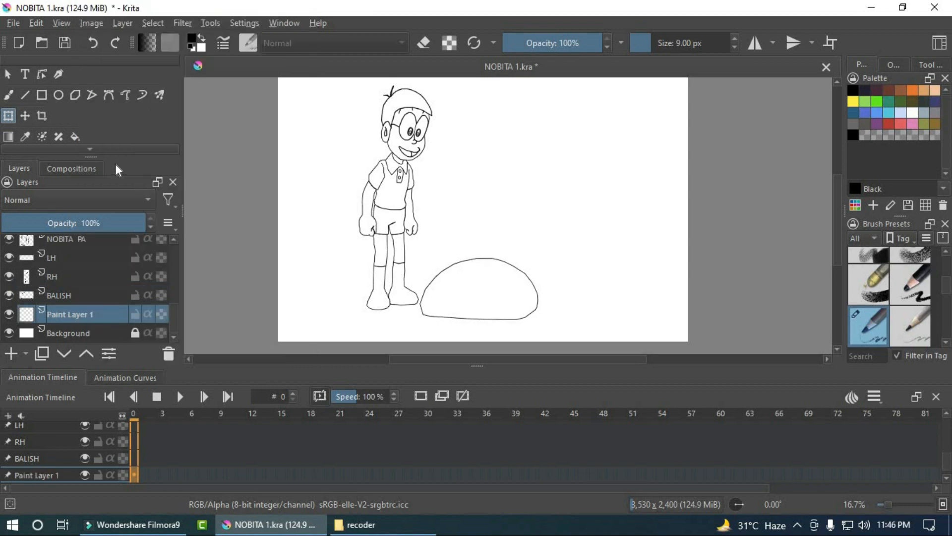
Quick-group all the character part layers from the topmost chokh down to RH, leaving BALISH outside, and collapse the group
scroll(48, 238, up, 5)
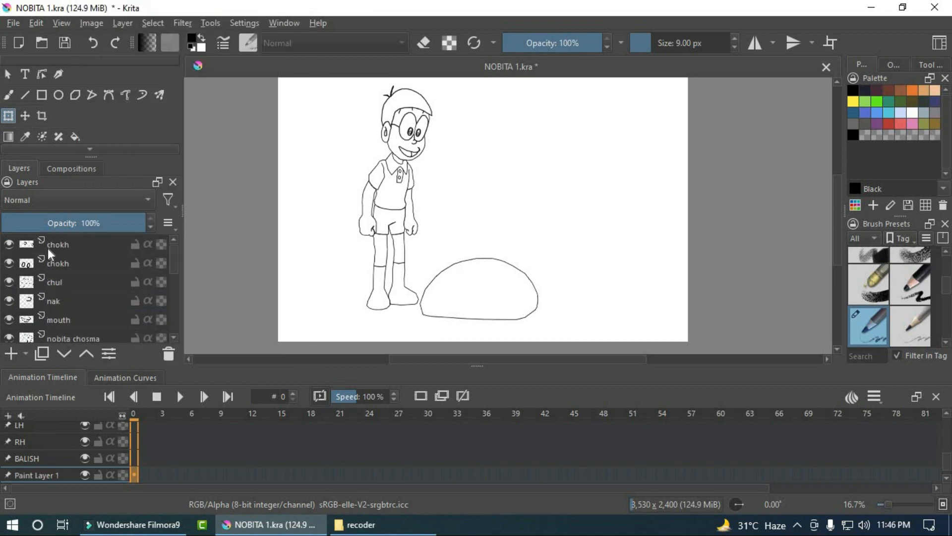
click(74, 244)
shift+click(72, 260)
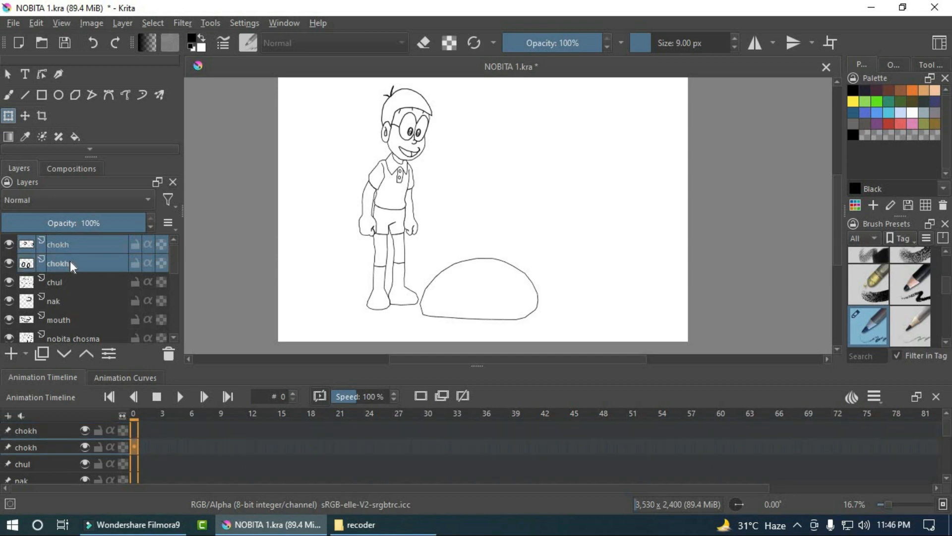
shift+click(70, 282)
shift+click(70, 300)
shift+click(73, 319)
scroll(76, 314, down, 4)
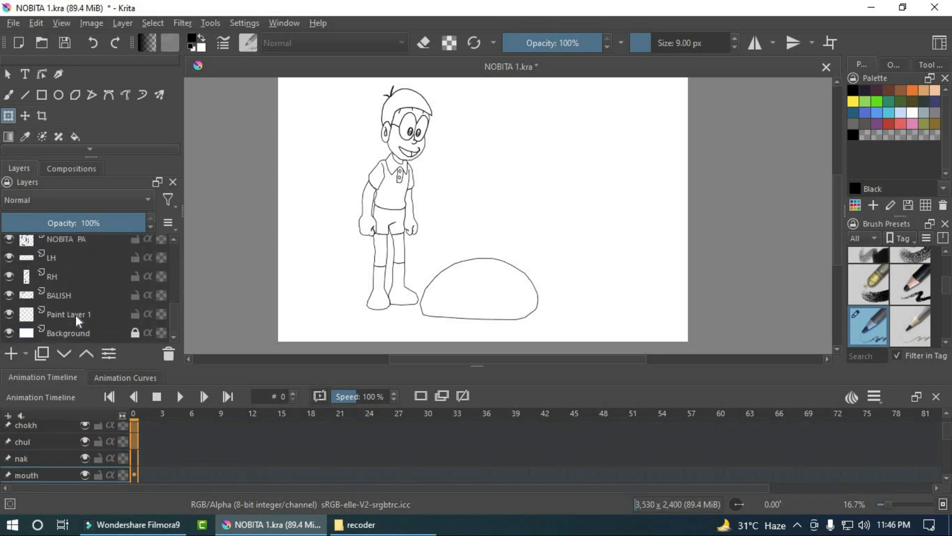
click(75, 288)
shift+click(76, 269)
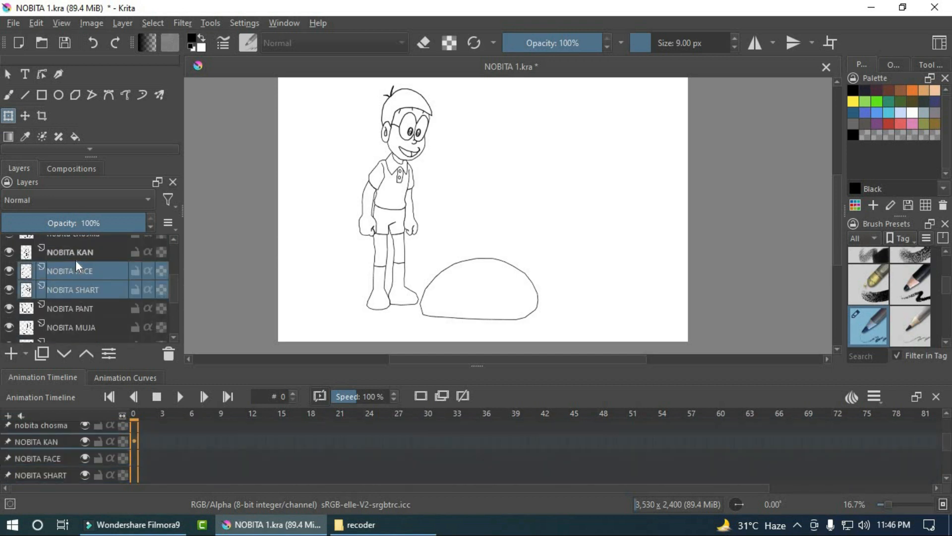
shift+click(76, 253)
scroll(74, 258, down, 3)
shift+click(67, 270)
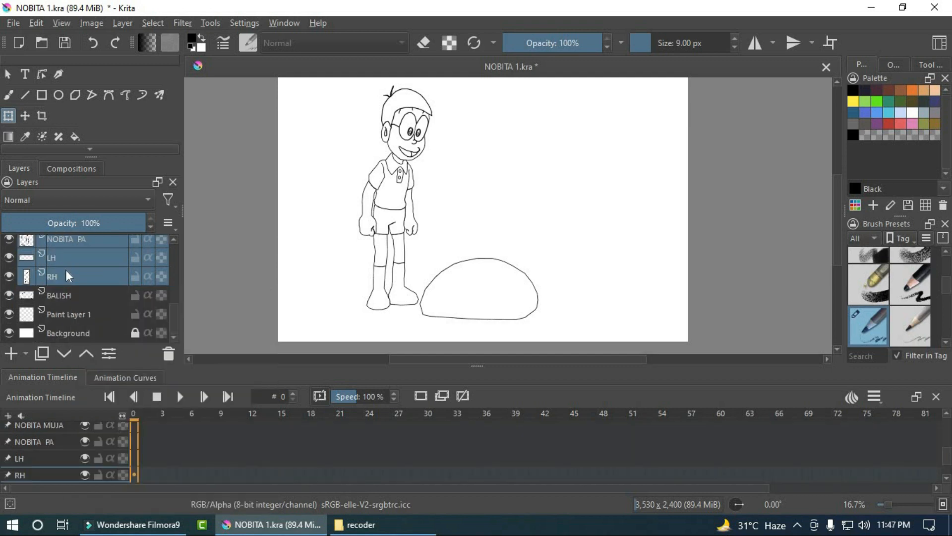
right_click(66, 271)
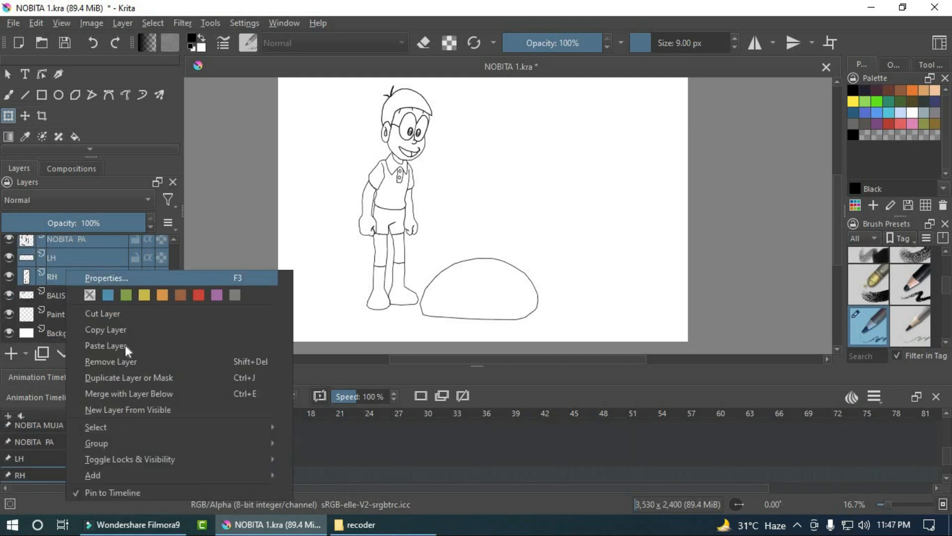
mouse_move(134, 436)
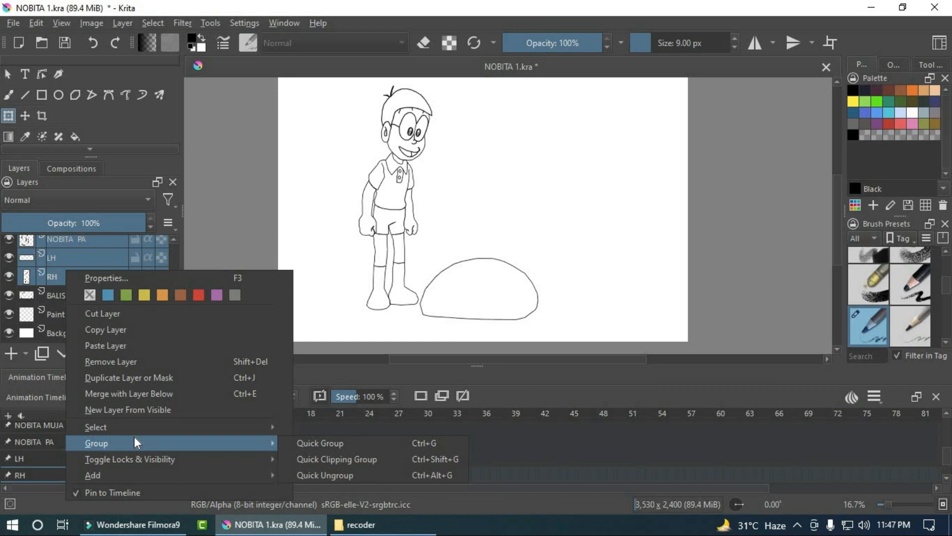
click(311, 447)
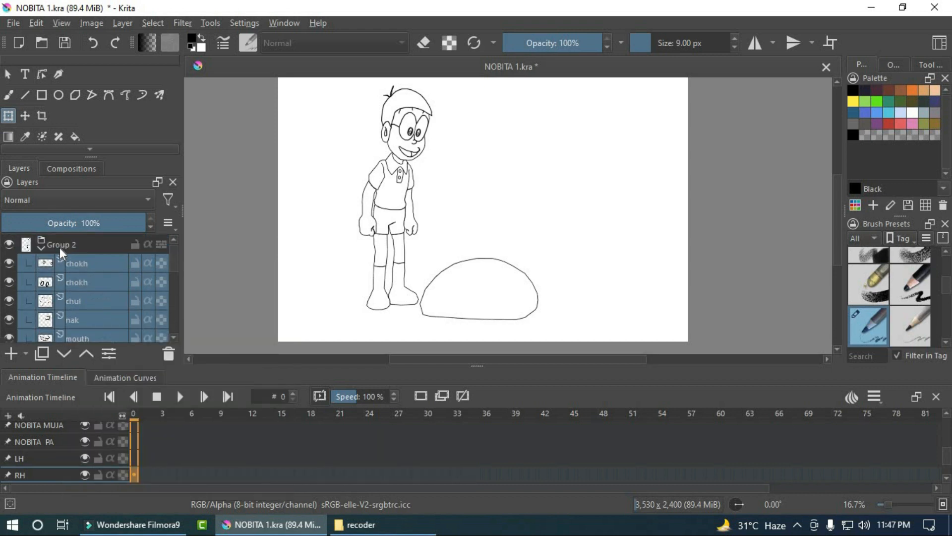
click(60, 247)
click(40, 245)
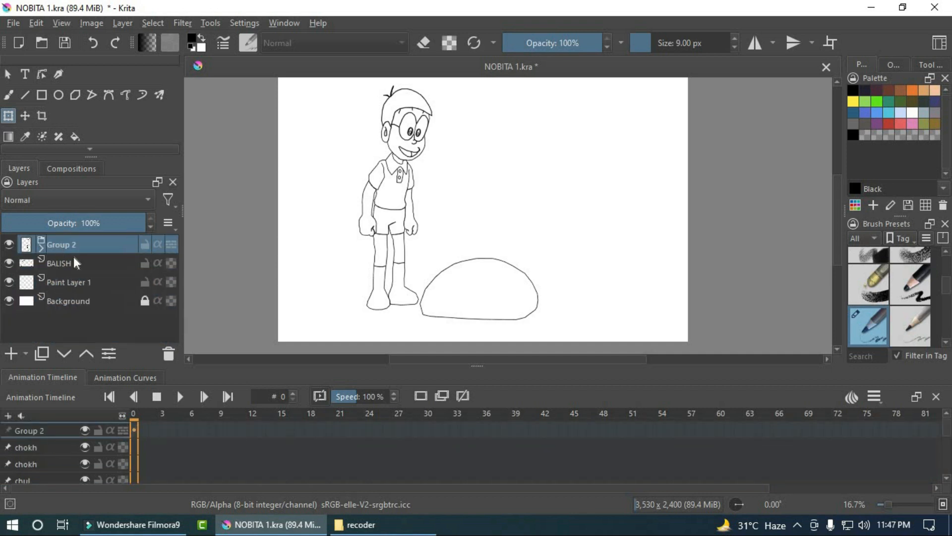
Expand Group 2 to review the character part layers inside it
click(39, 247)
scroll(82, 298, down, 4)
scroll(82, 298, up, 4)
click(42, 248)
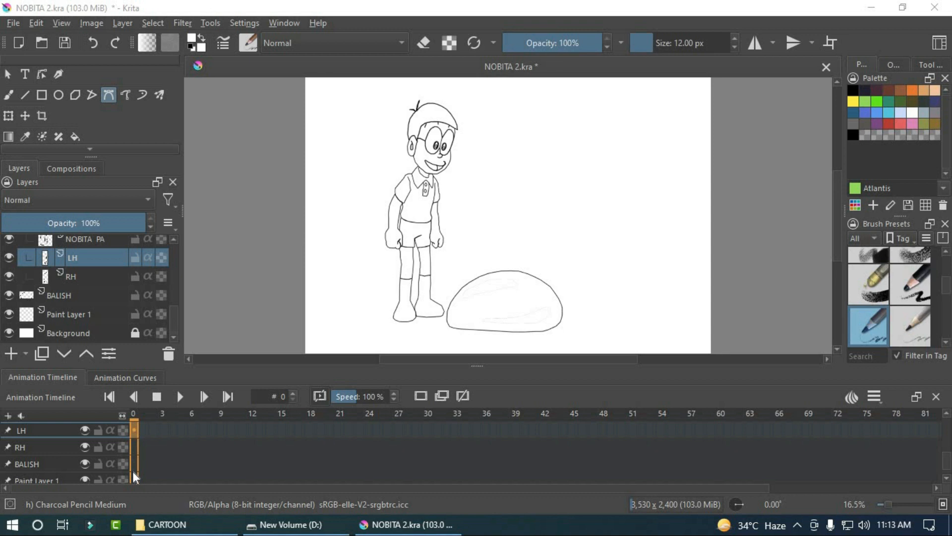
Advance the animation timeline from the first frame to frame 6
key(Right)
key(Right)
key(Right)
key(Right)
key(Right)
key(Right)
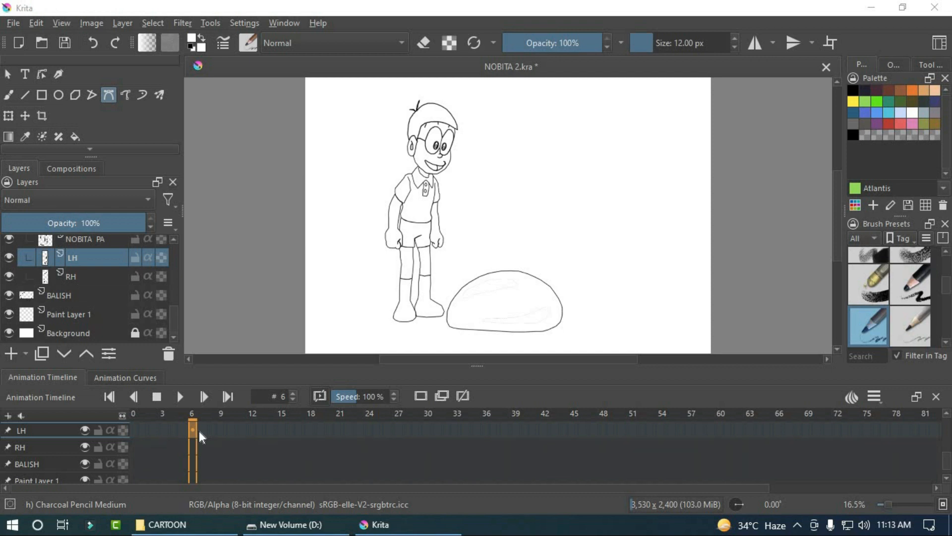
key(Left)
key(Left)
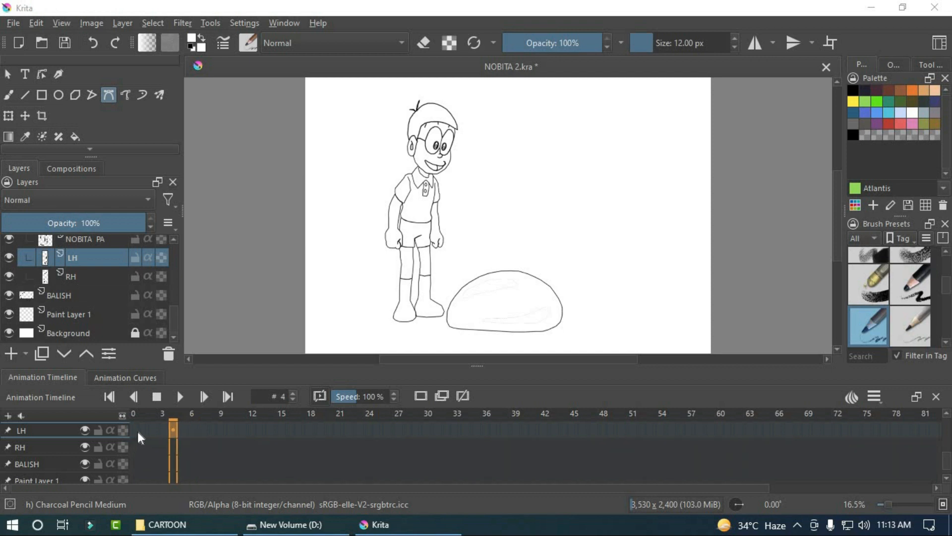
key(Right)
key(Right)
key(Left)
key(Left)
key(Left)
key(Left)
key(Right)
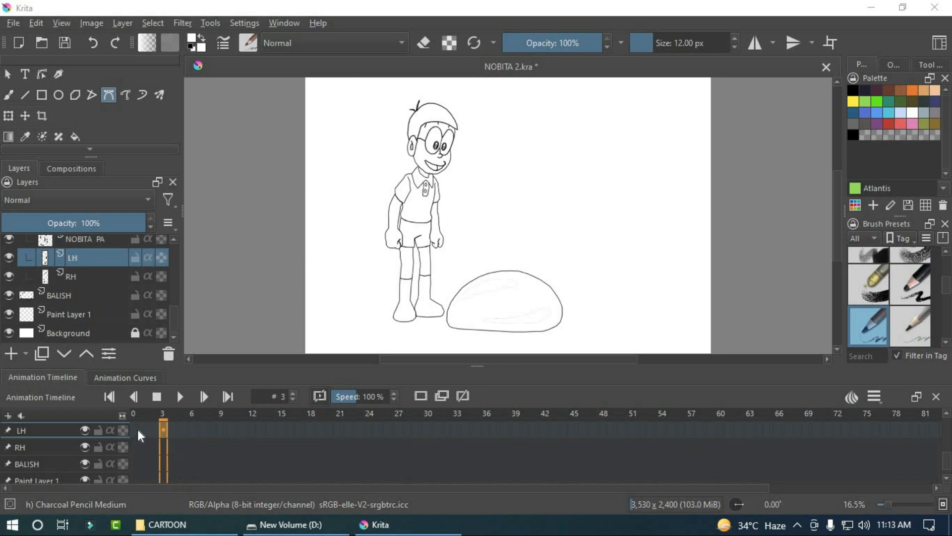
key(Right)
key(Right)
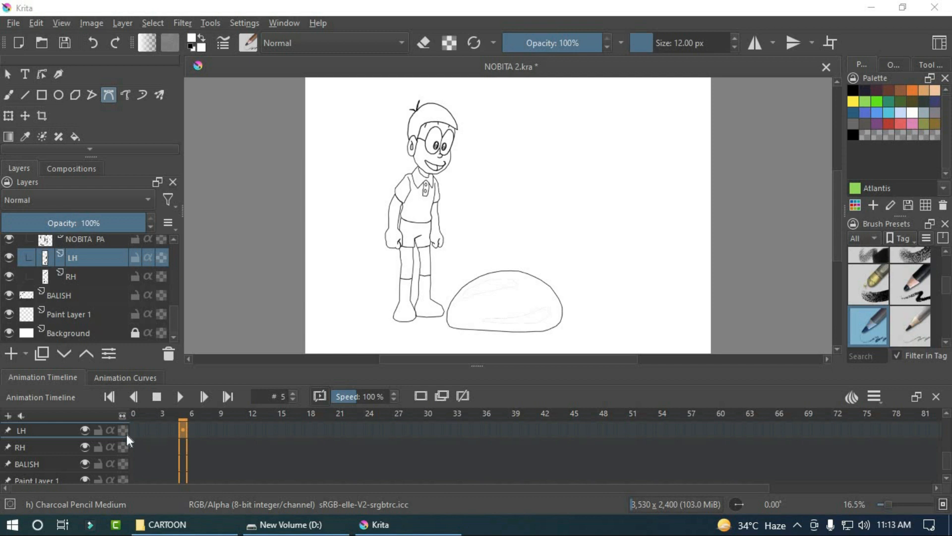
key(Right)
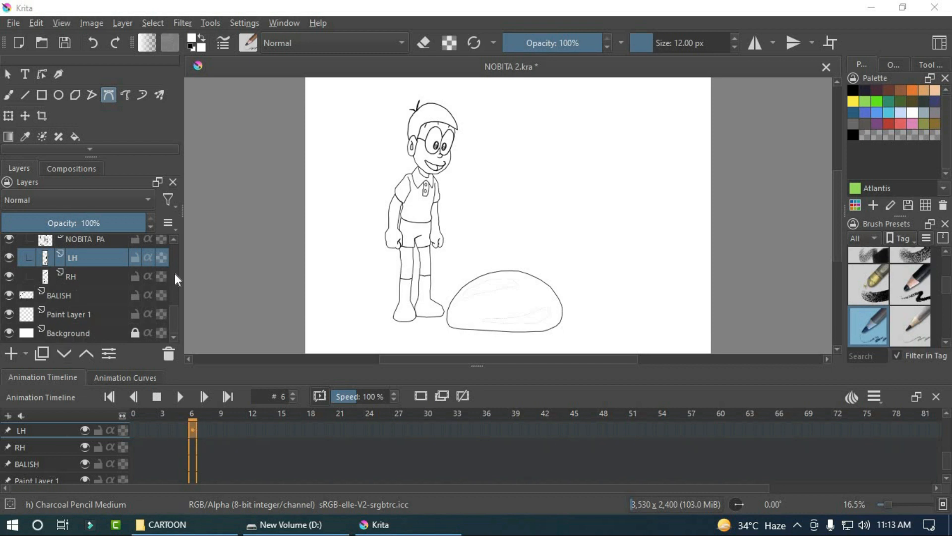
Create duplicate frames at frame 6 on the RH and LH layers
click(91, 273)
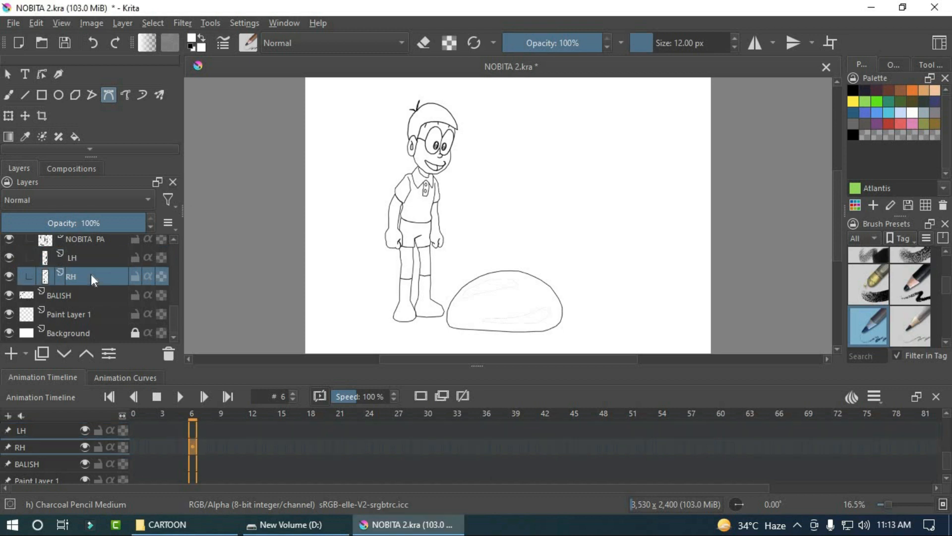
right_click(193, 451)
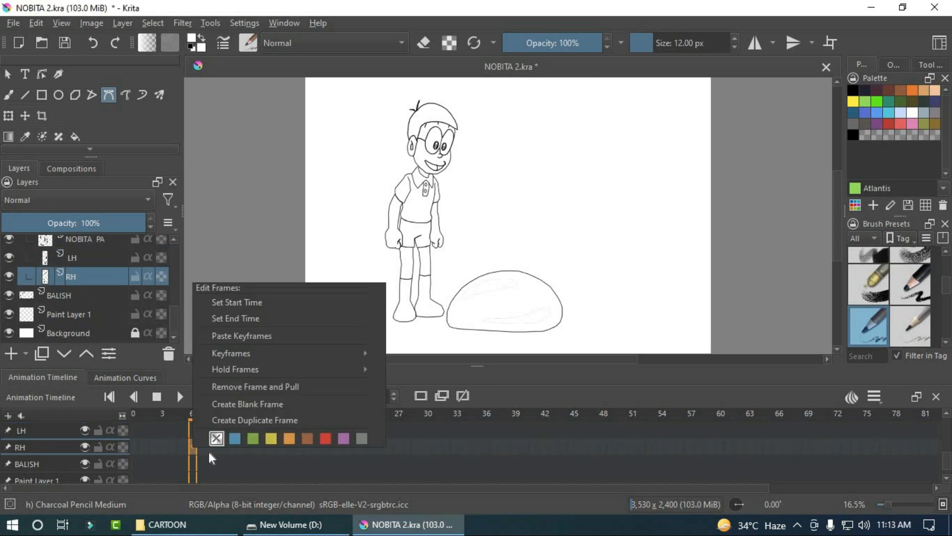
click(245, 420)
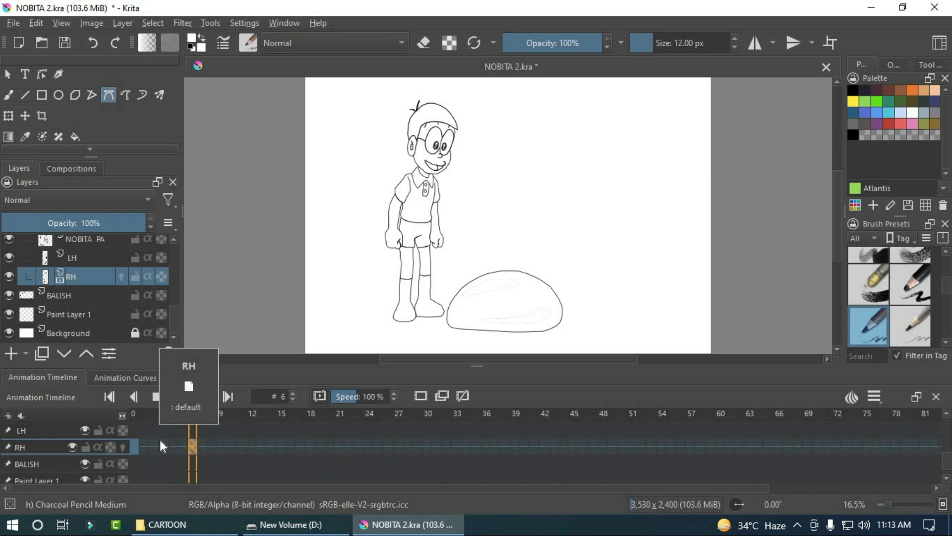
right_click(192, 431)
click(214, 405)
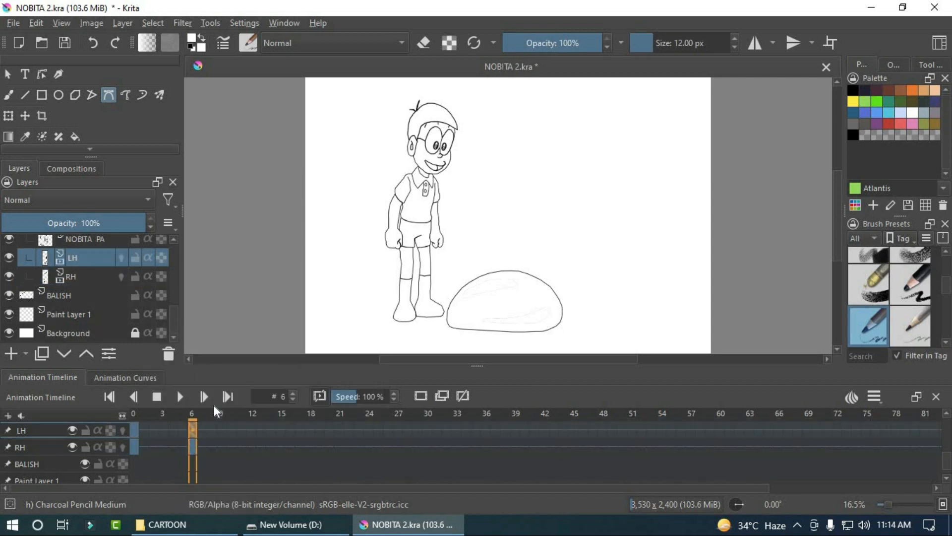
key(Left)
key(Right)
key(Right)
key(Right)
key(Left)
key(Left)
key(Left)
key(Right)
key(Right)
key(Left)
Create duplicate frames at frame 6 on the NOBITA PA and NOBITA MUJA layers
scroll(116, 287, up, 1)
click(115, 287)
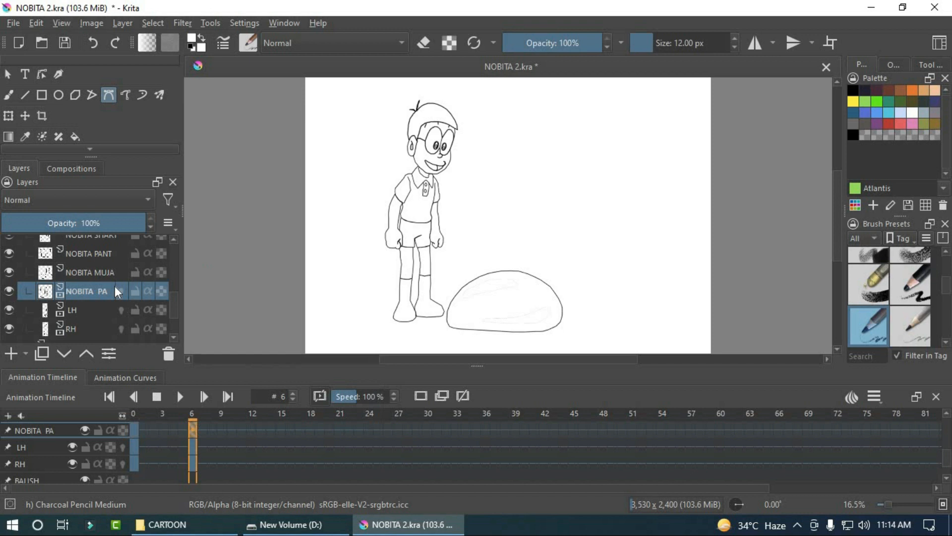
click(104, 272)
right_click(197, 429)
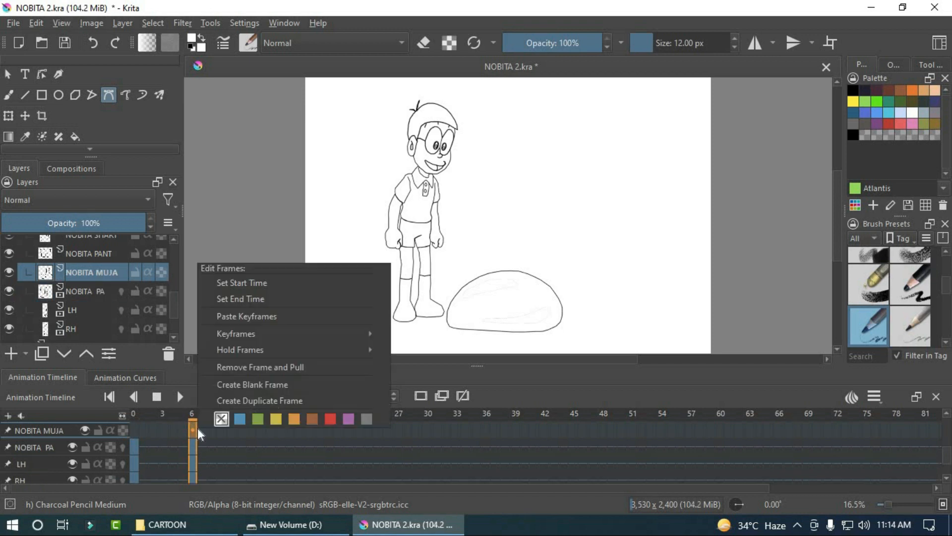
click(296, 402)
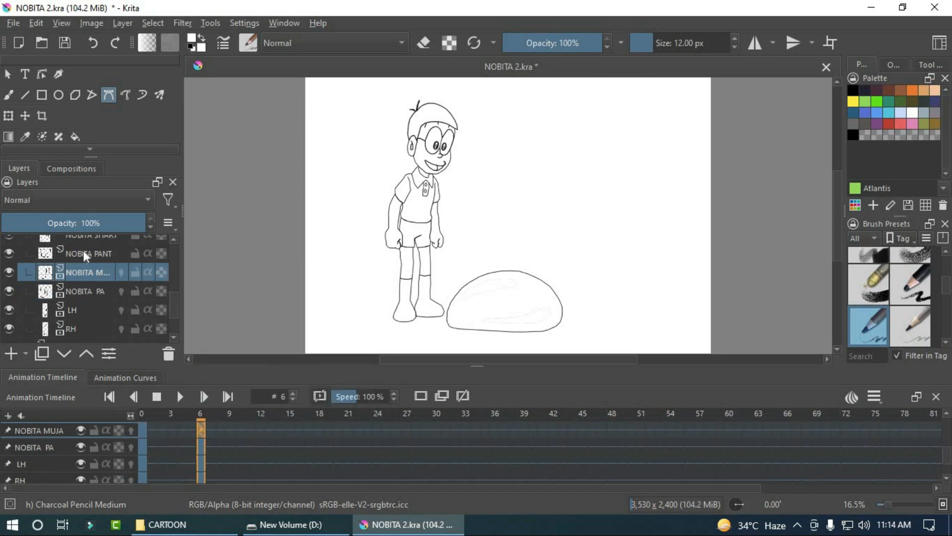
Create duplicate frames at frame 6 on the NOBITA PANT and NOBITA SHART layers
click(83, 253)
right_click(198, 430)
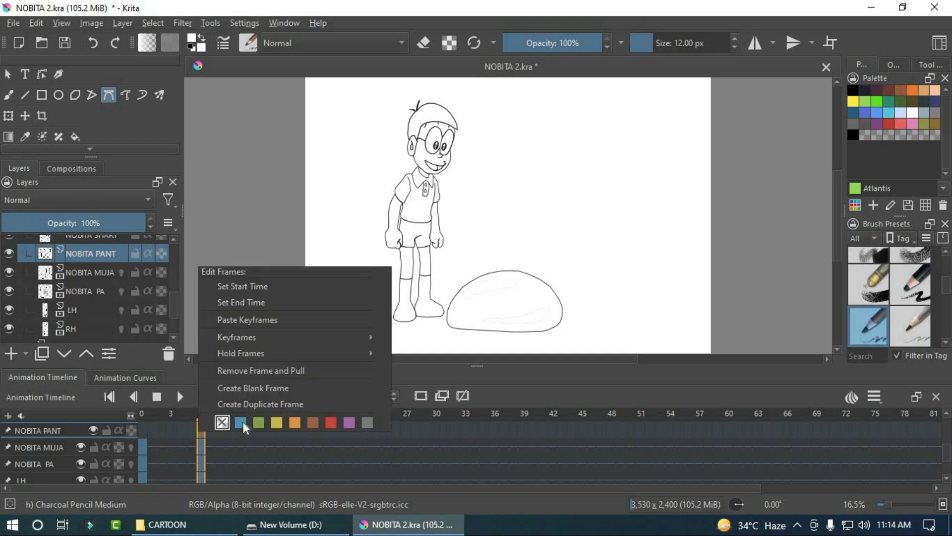
click(252, 403)
click(106, 240)
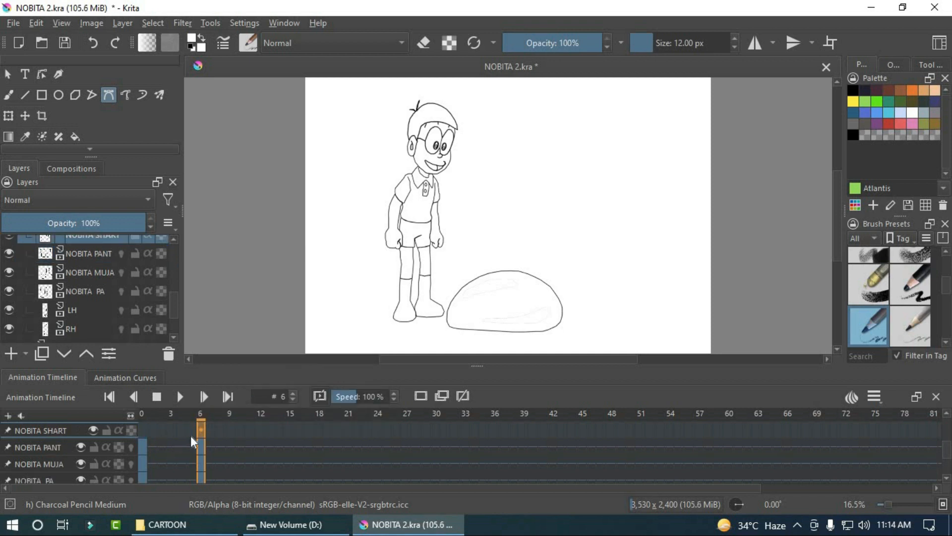
right_click(199, 432)
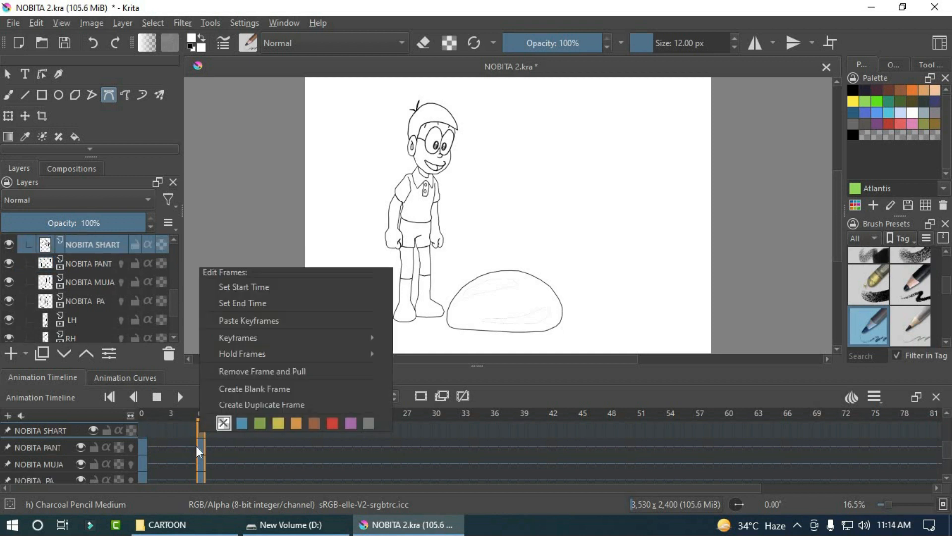
click(257, 405)
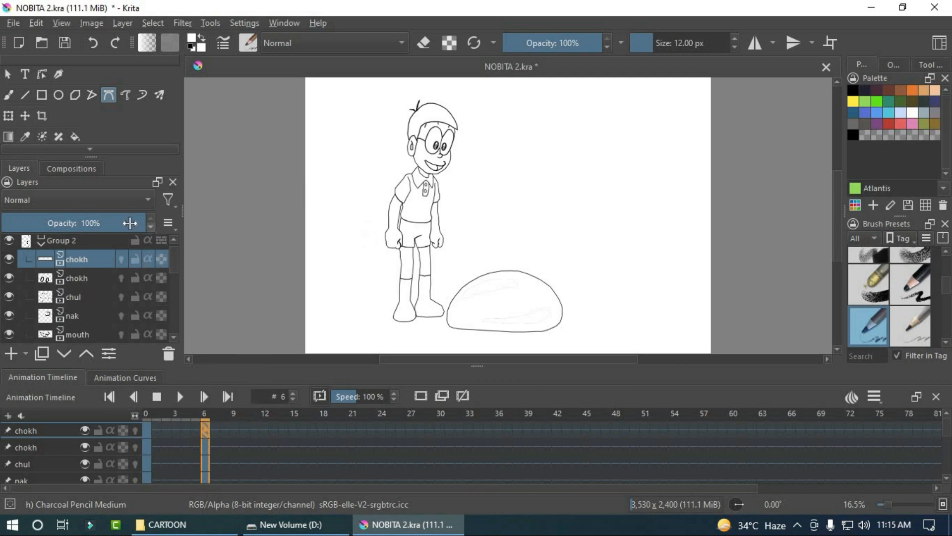
Transform the whole Group 2 at frame 6, moving the character straight up until his feet are level with the mound's top
click(7, 119)
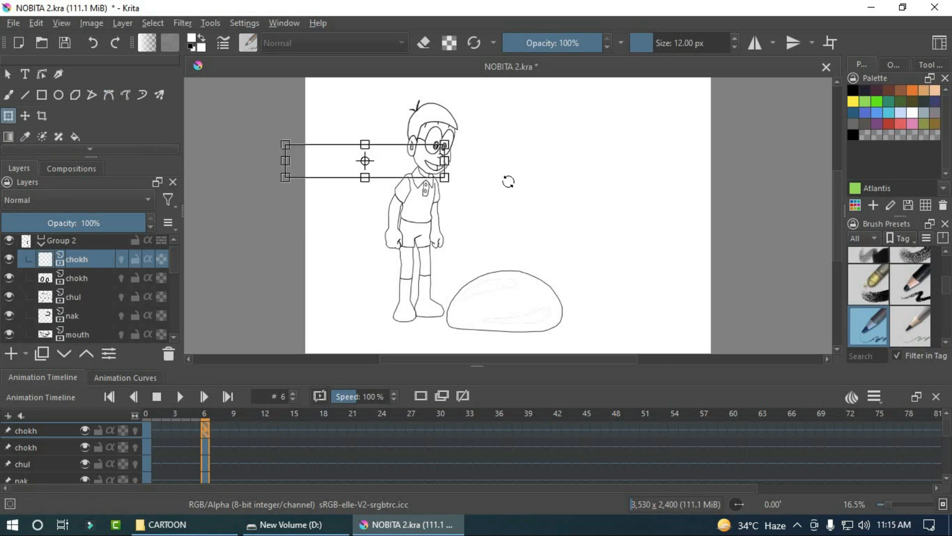
click(67, 240)
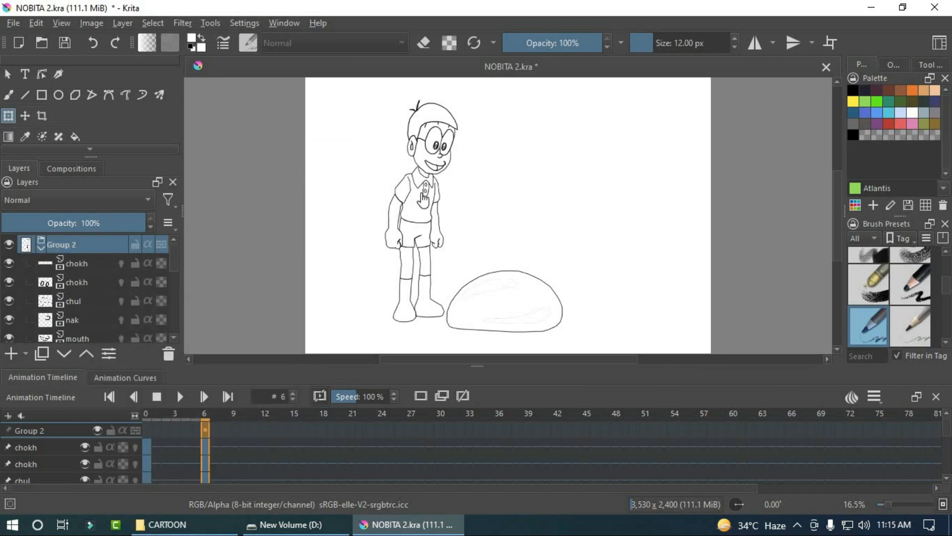
click(385, 185)
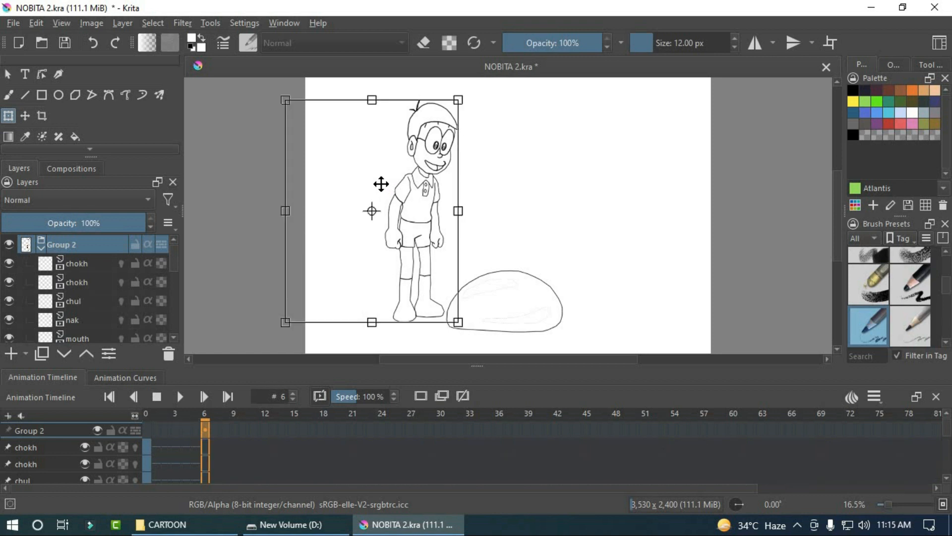
drag(406, 239, 408, 199)
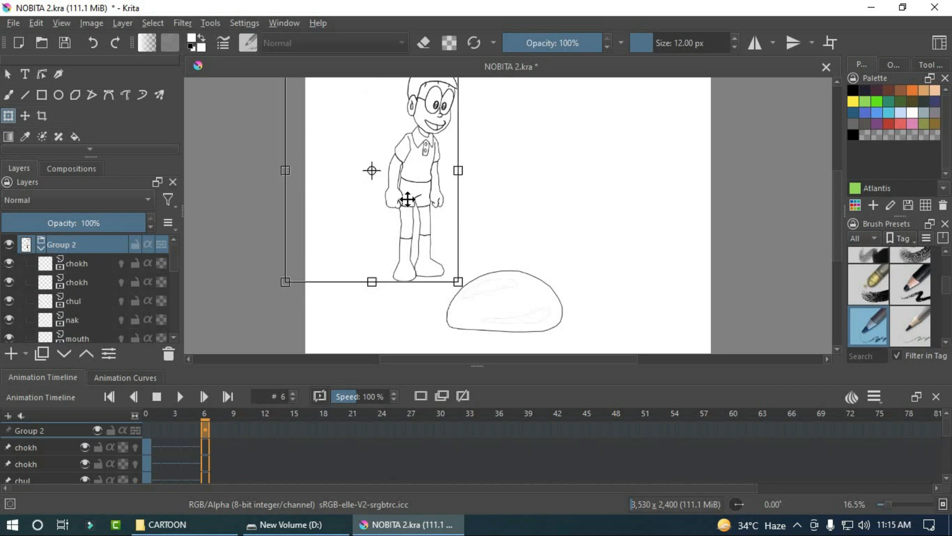
Step back from frame 6 and play the animation, replaying it from frame 0 to check the jump
key(Left)
key(Left)
key(Left)
key(Left)
key(Left)
key(Left)
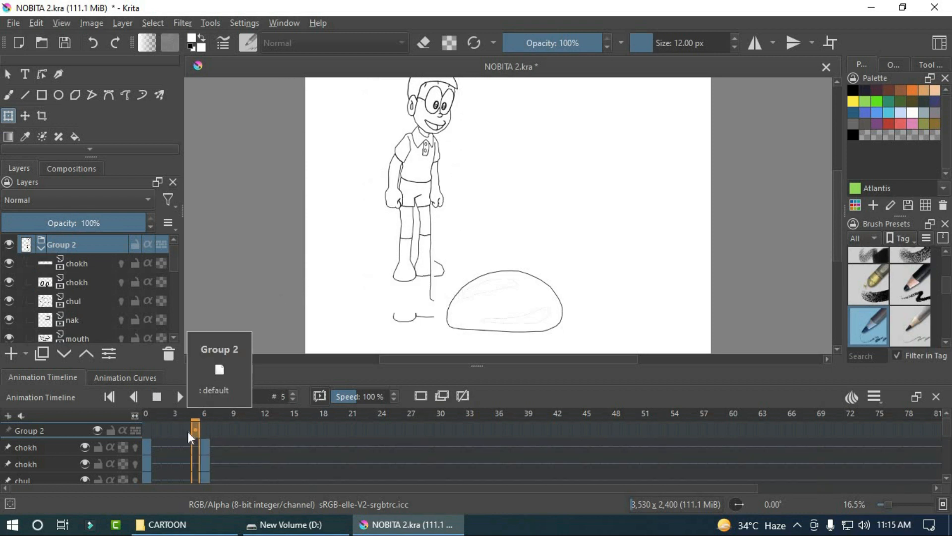
click(181, 399)
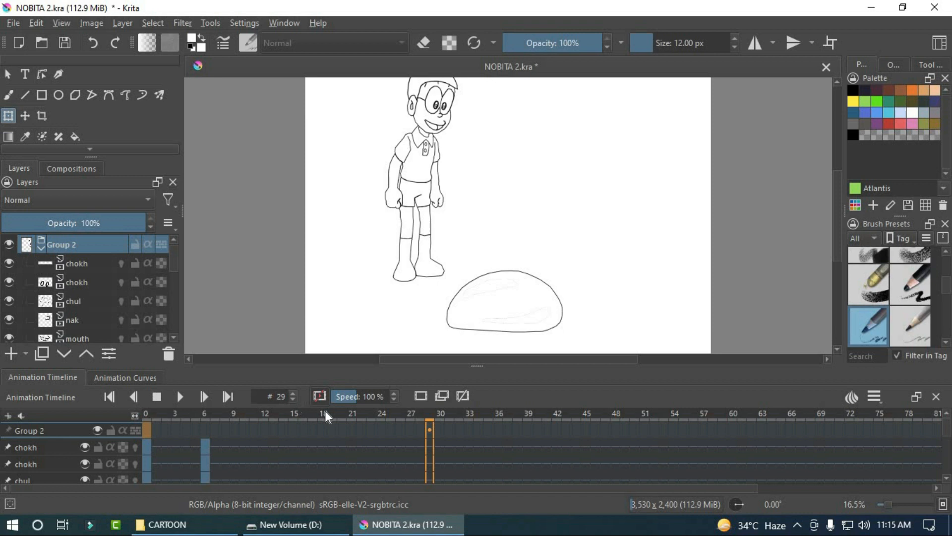
click(151, 418)
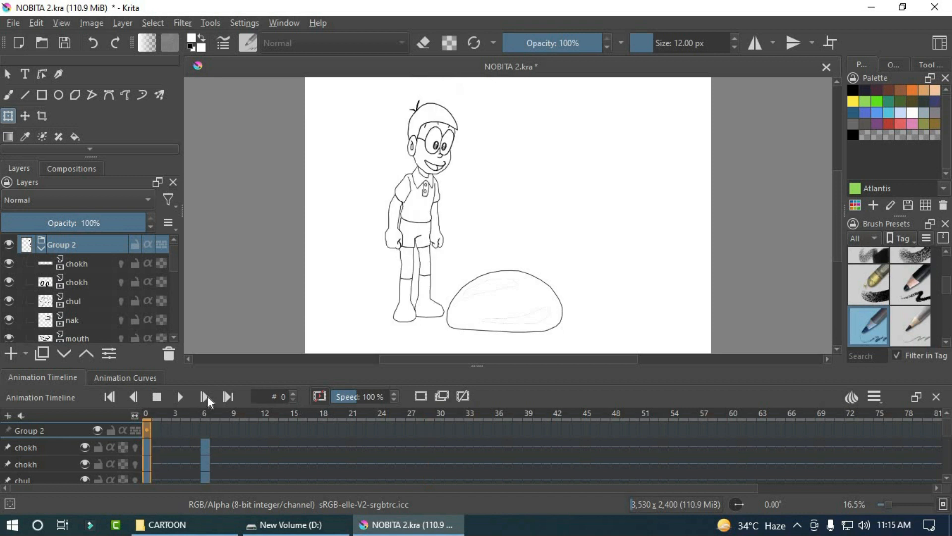
click(180, 398)
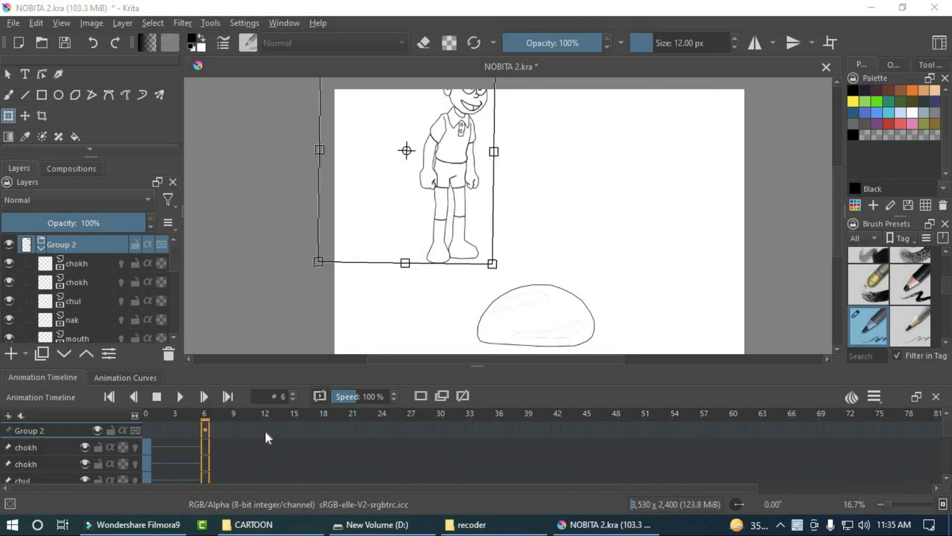
Create a duplicate frame at frame 12 on the topmost chokh layer
click(265, 430)
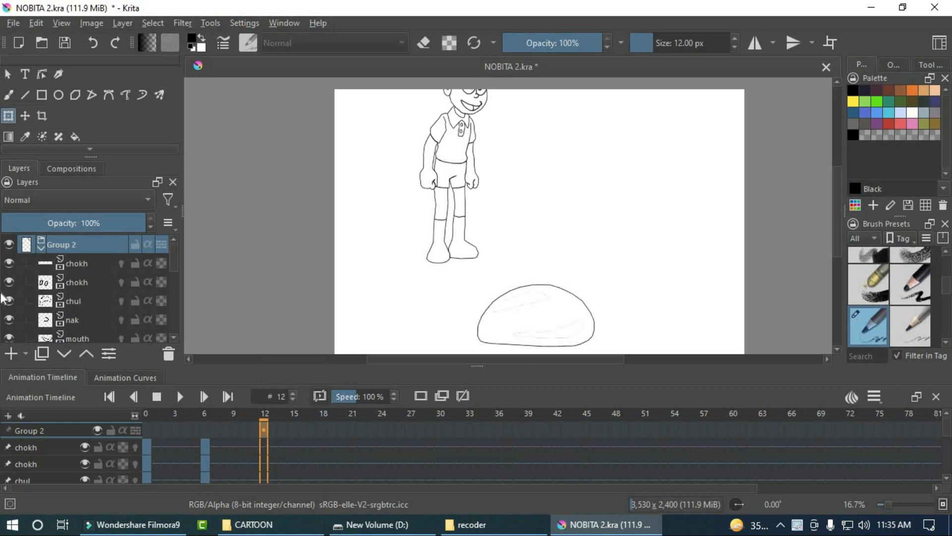
click(96, 265)
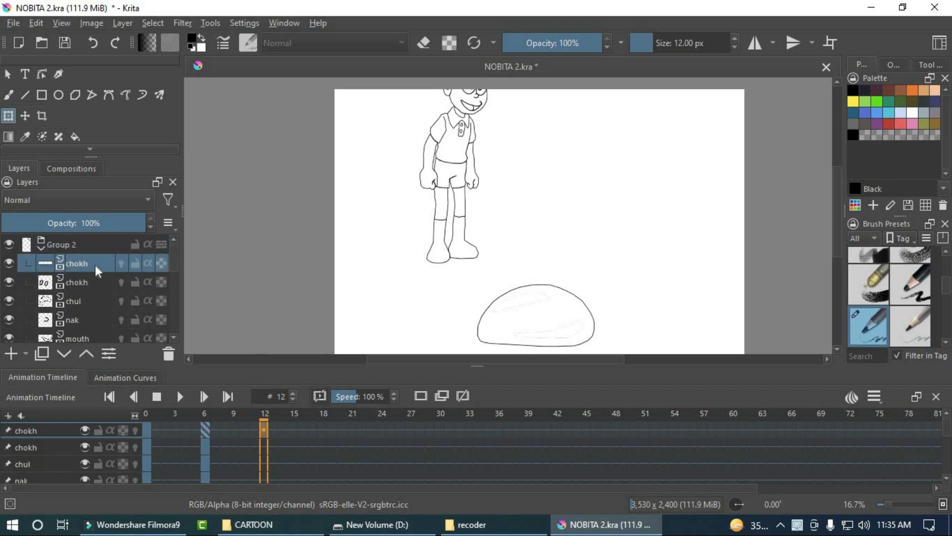
right_click(263, 429)
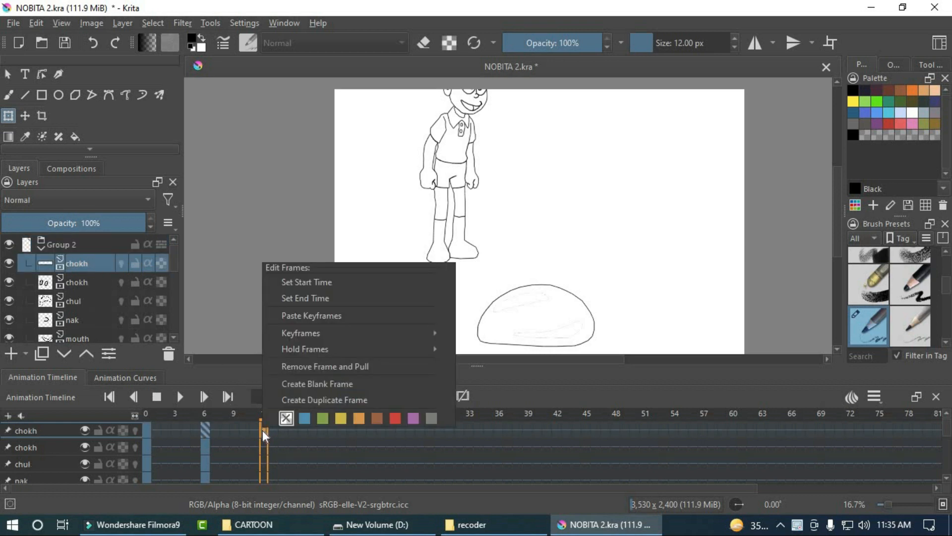
click(319, 400)
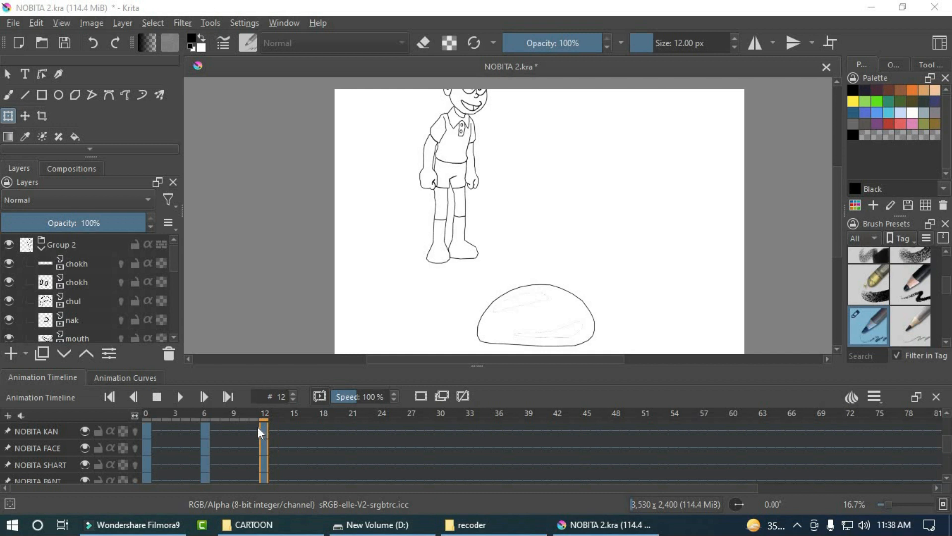
Transform the whole Group 2 at frame 12, moving the character down and slightly left to stand beside the mound
click(75, 243)
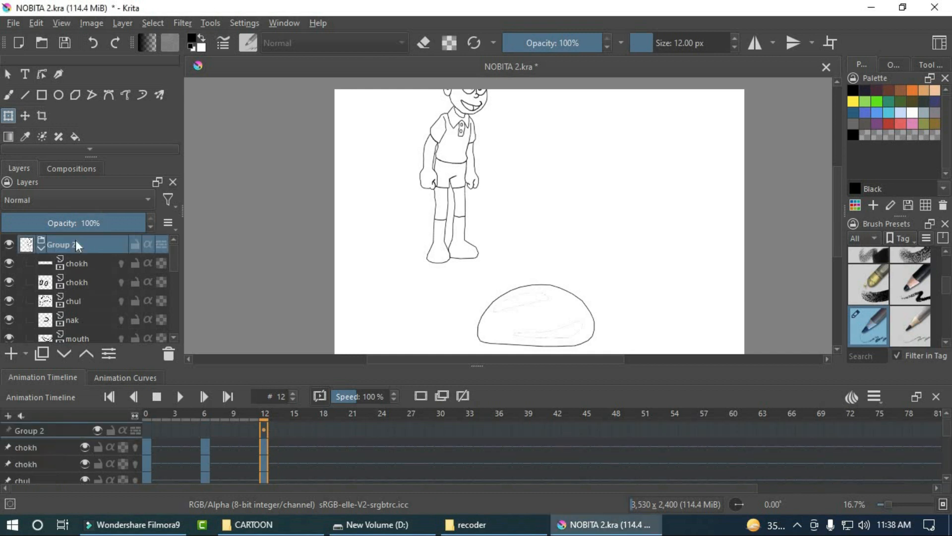
click(8, 116)
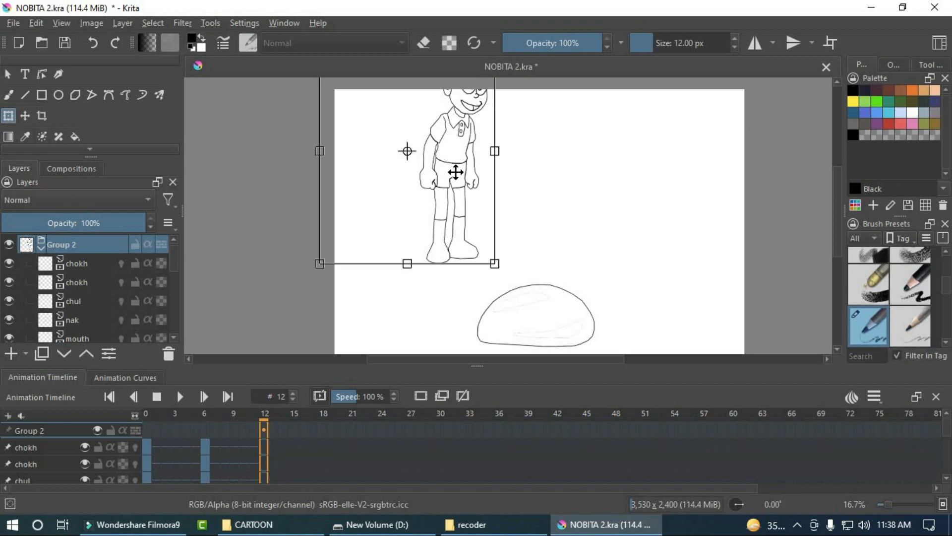
drag(451, 174, 435, 238)
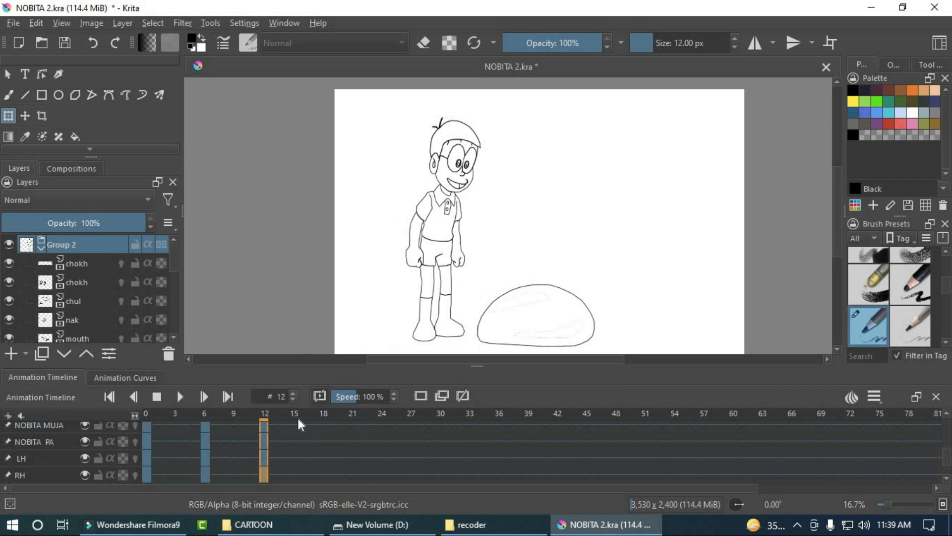
Step the timeline forward to frame 57 and play back the animation
key(Left)
key(Right)
key(Right)
key(Right)
key(Right)
key(Right)
key(Right)
key(Right)
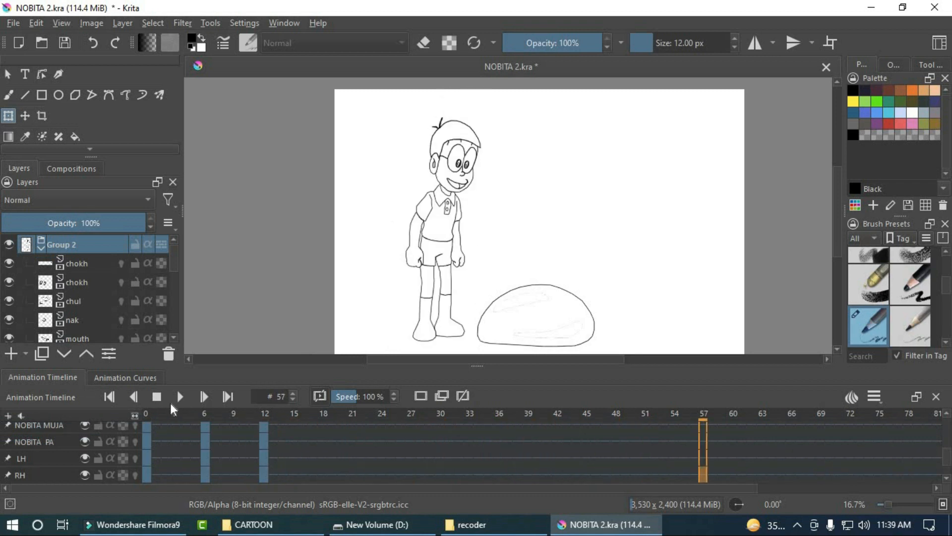
click(189, 397)
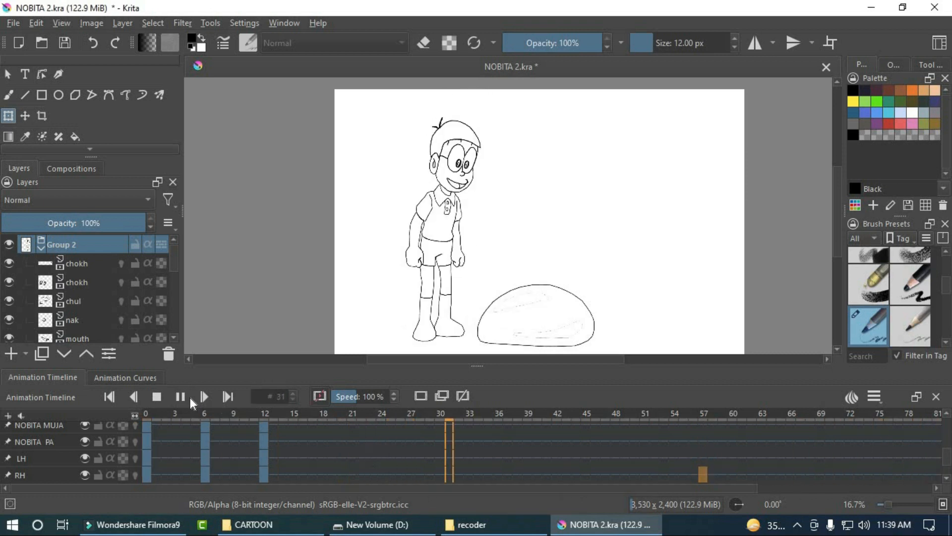
click(190, 397)
Stop the playback and step the timeline back to frame 0
key(Left)
key(Left)
key(Left)
key(Left)
key(Left)
key(Left)
key(Left)
key(Left)
key(Left)
key(Left)
key(Left)
key(Left)
key(Left)
key(Left)
key(Left)
key(Left)
key(Left)
key(Left)
key(Left)
key(Left)
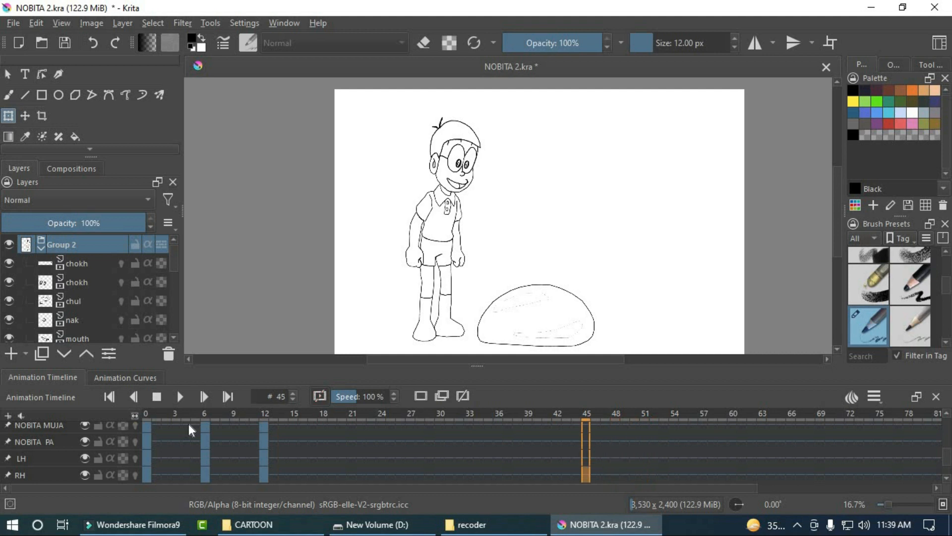
key(Left)
key(Left)
key(Left)
key(Left)
key(Left)
key(Left)
key(Left)
key(Left)
key(Left)
key(Left)
key(Left)
key(Left)
key(Left)
key(Left)
key(Left)
key(Left)
key(Left)
key(Left)
key(Left)
key(Left)
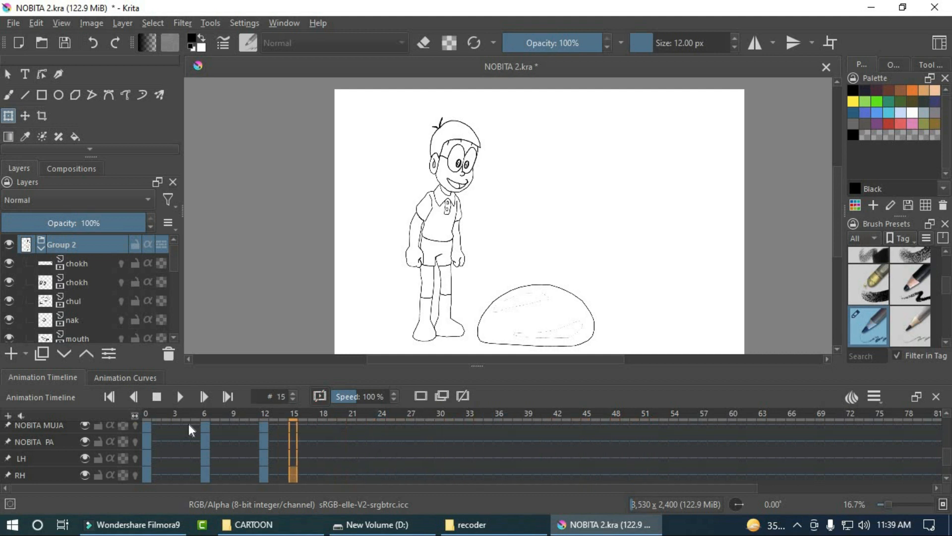
key(Left)
key(Left)
key(Left)
key(Left)
key(Left)
key(Left)
key(Left)
key(Left)
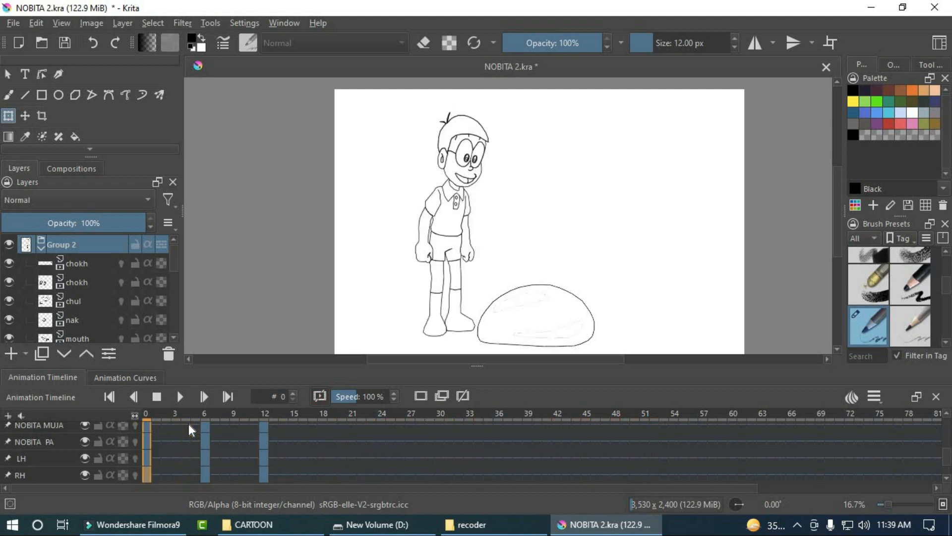
Step forward frame by frame from frame 0 to frame 13 to examine the character's jump poses
key(Right)
key(Right)
key(Right)
key(Right)
key(Right)
key(Right)
key(Right)
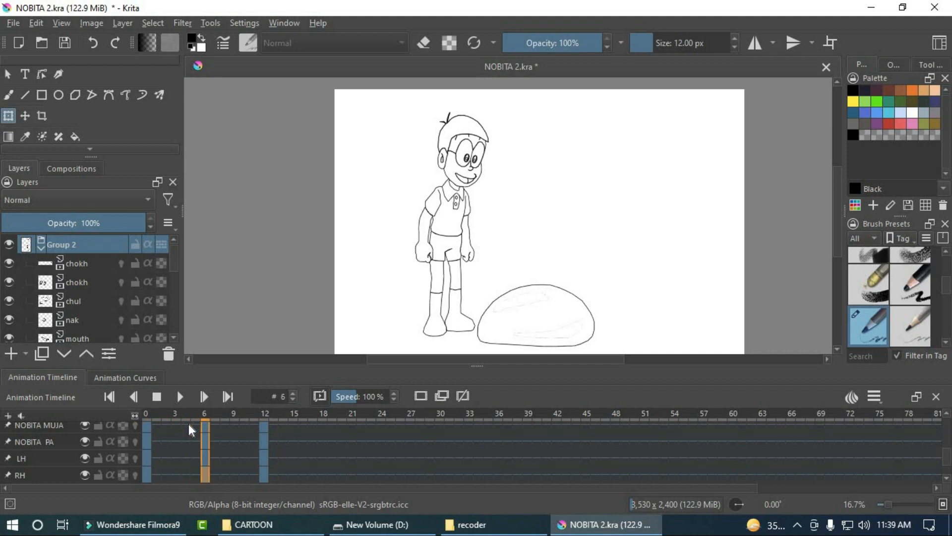
key(Right)
key(Right)
key(Right)
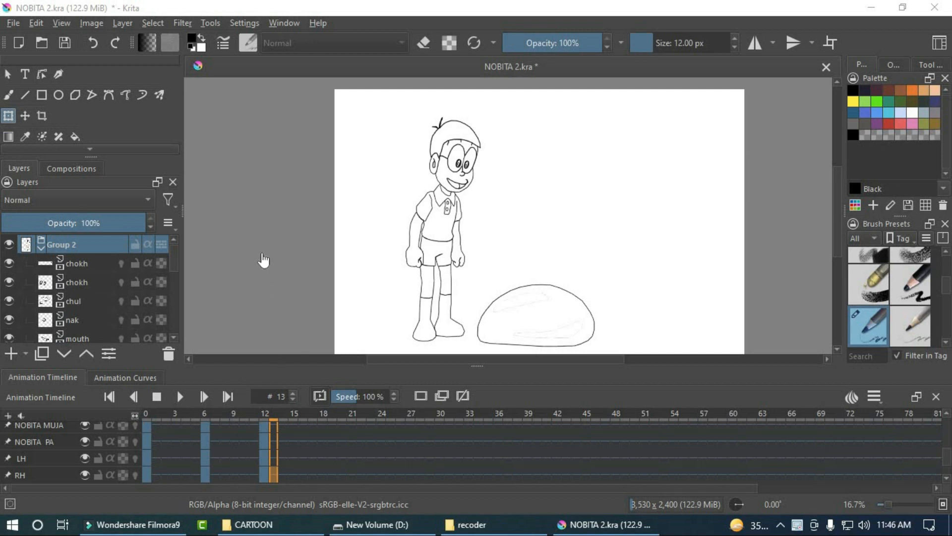
Render frames 0 to 100 of the animation as the MPEG-4 video NOBITA 2.mp4 at 3530 x 2400 px and 24 FPS
click(8, 23)
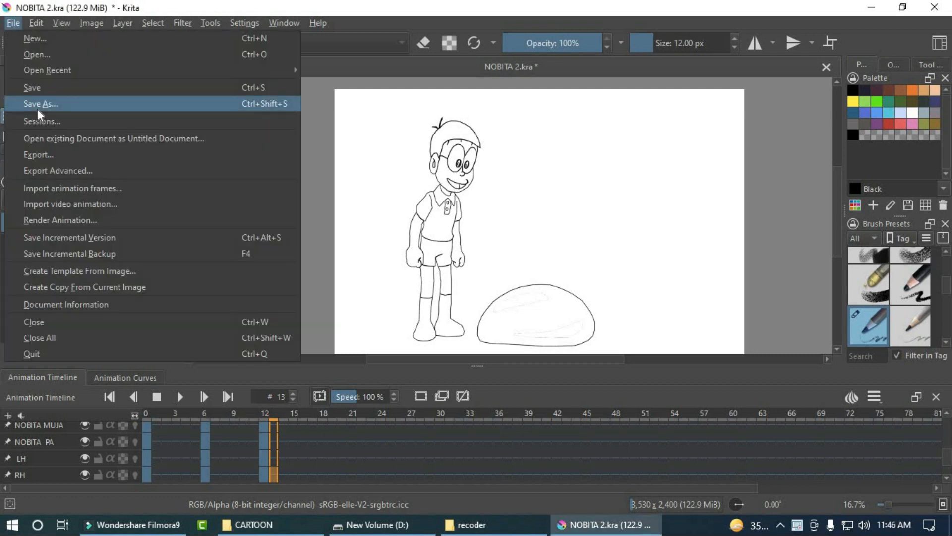
click(73, 219)
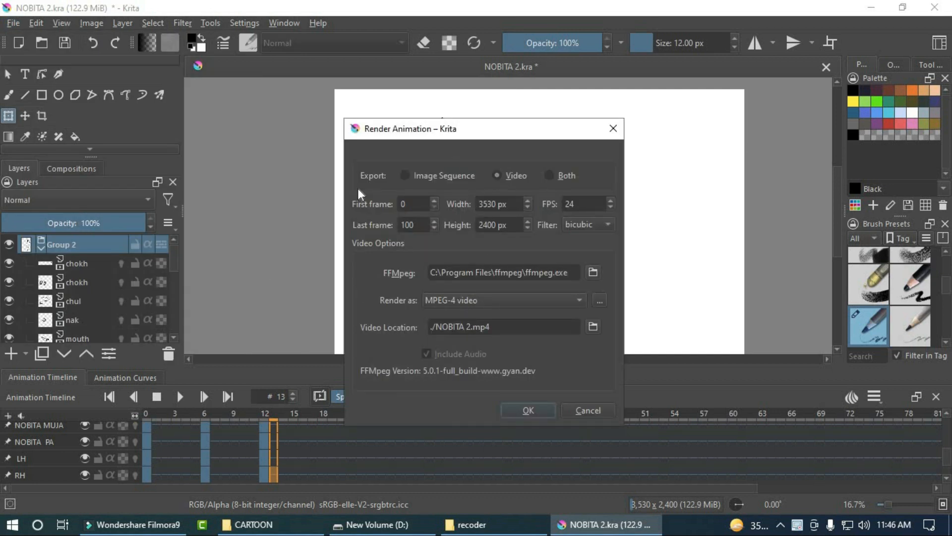
click(414, 178)
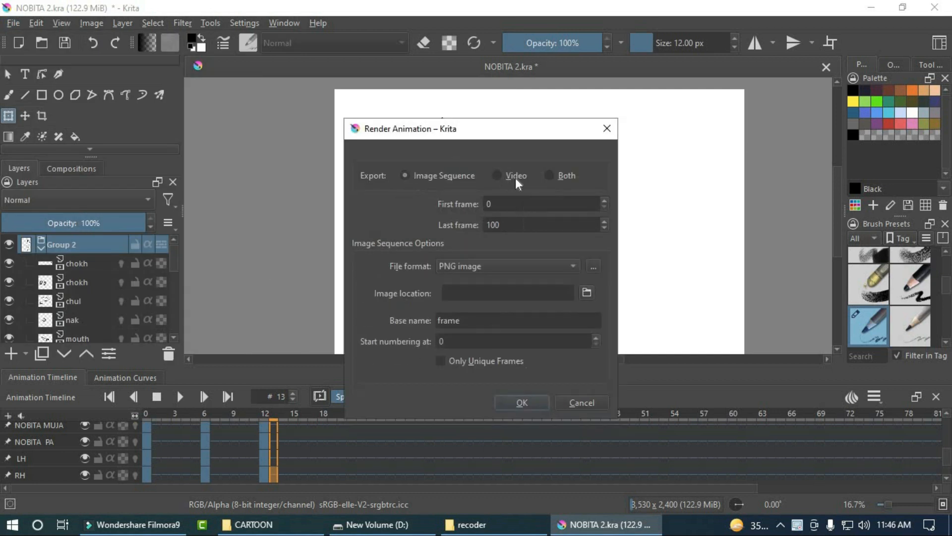
click(497, 177)
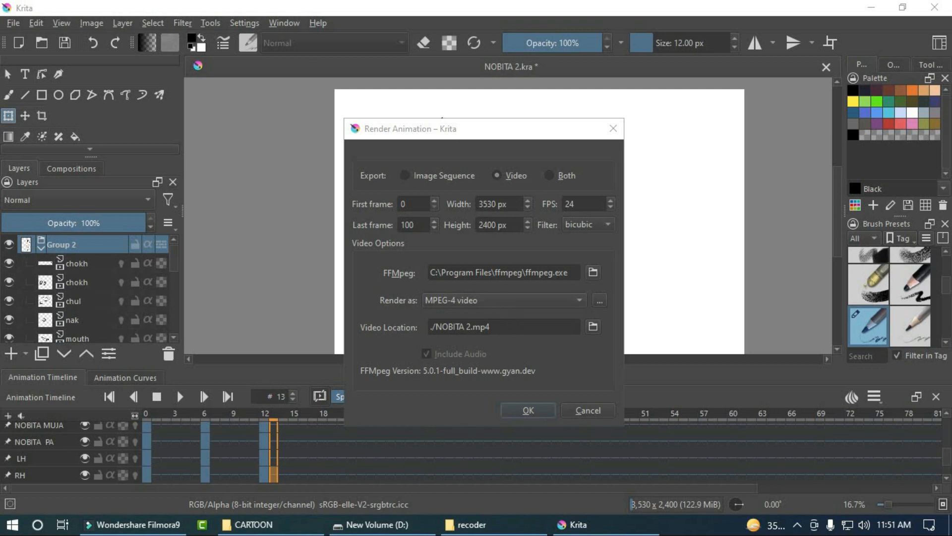
click(534, 408)
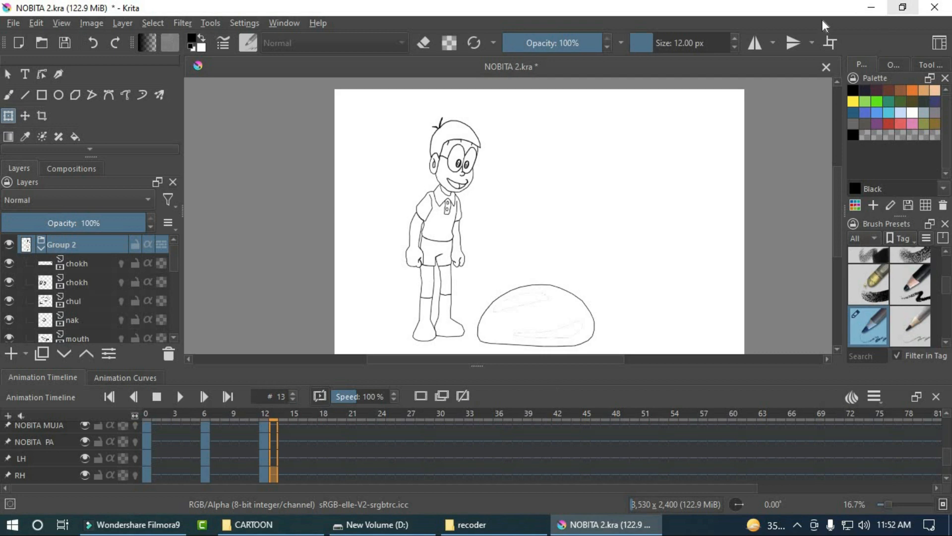
Open the rendered NOBITA 2 video from the desktop in Movies & TV, replay it from the start and minimize the player
click(871, 8)
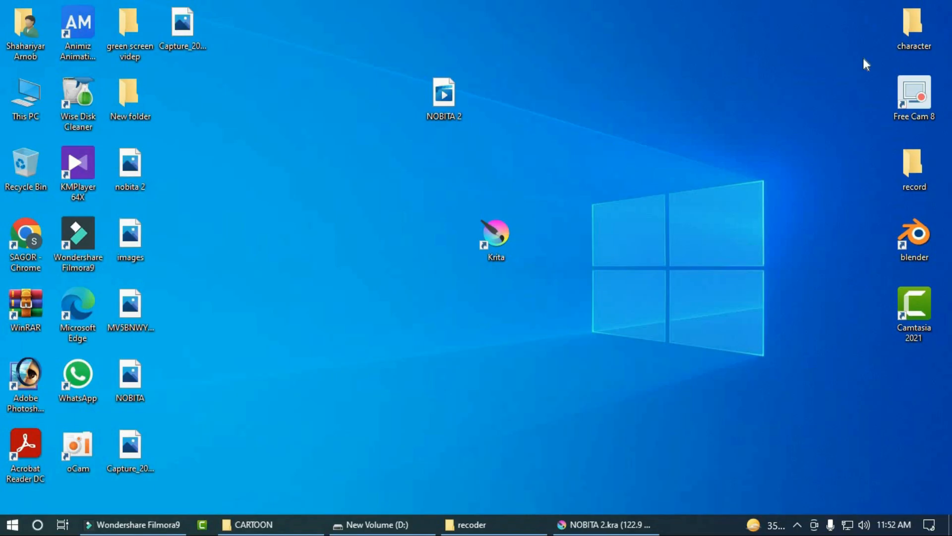
double_click(438, 101)
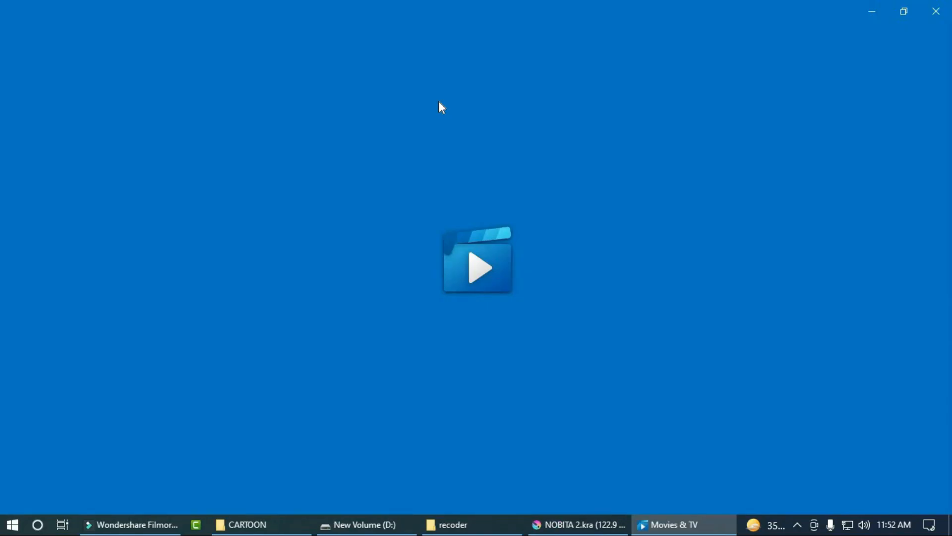
key(space)
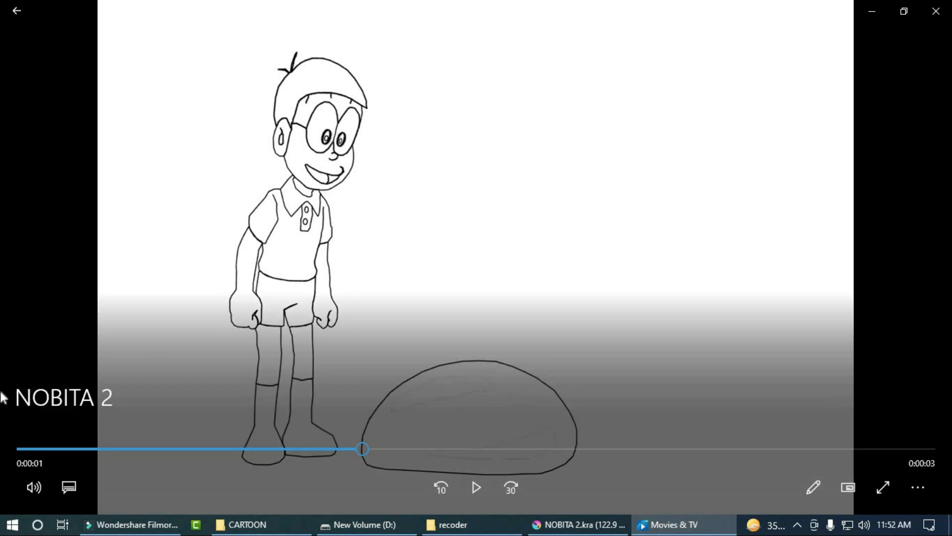
click(27, 448)
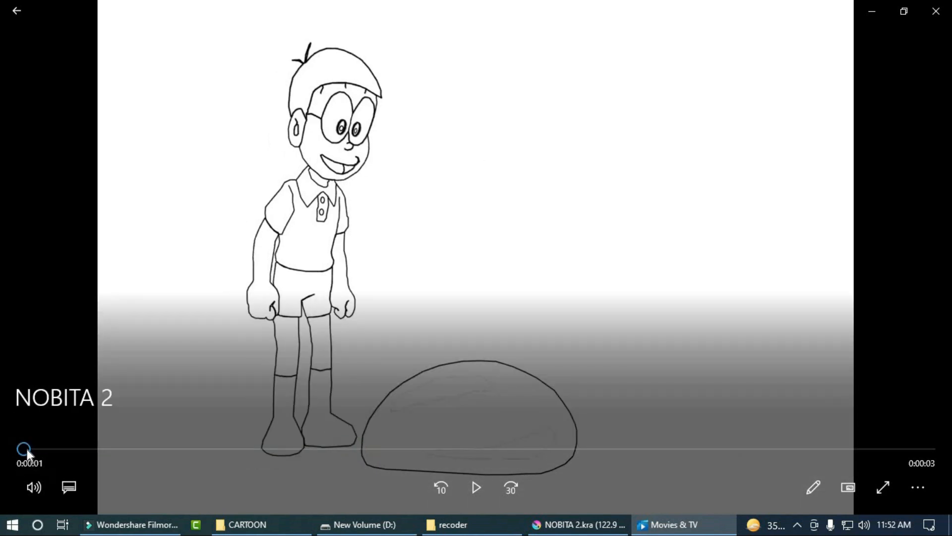
key(space)
key(space)
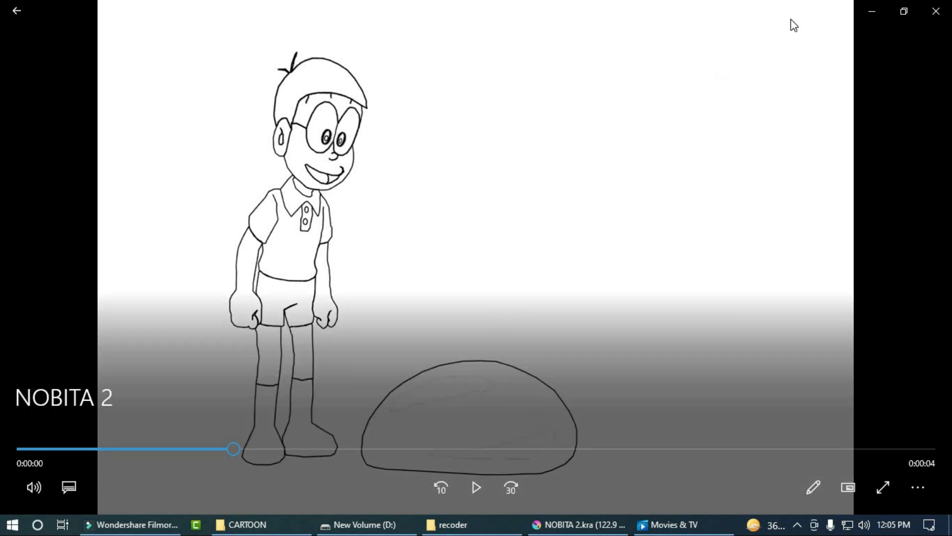
click(868, 1)
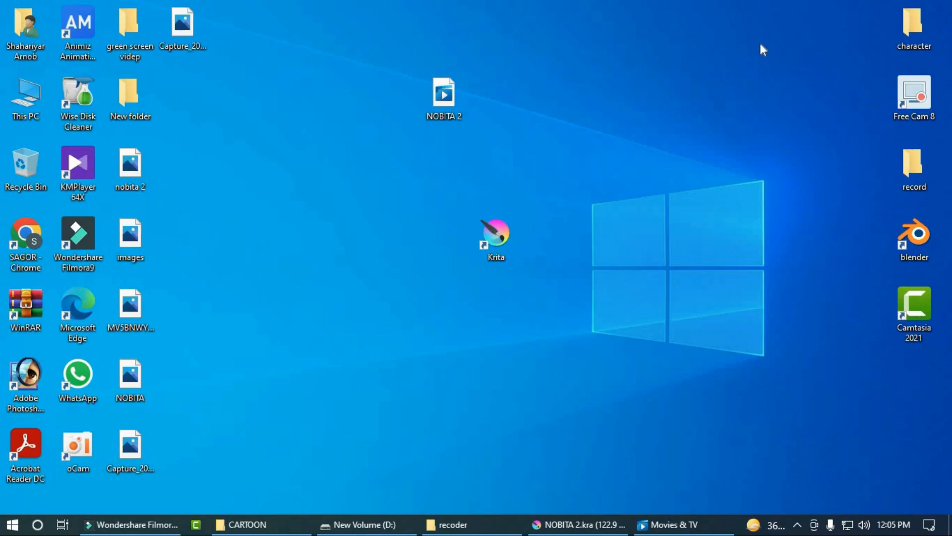